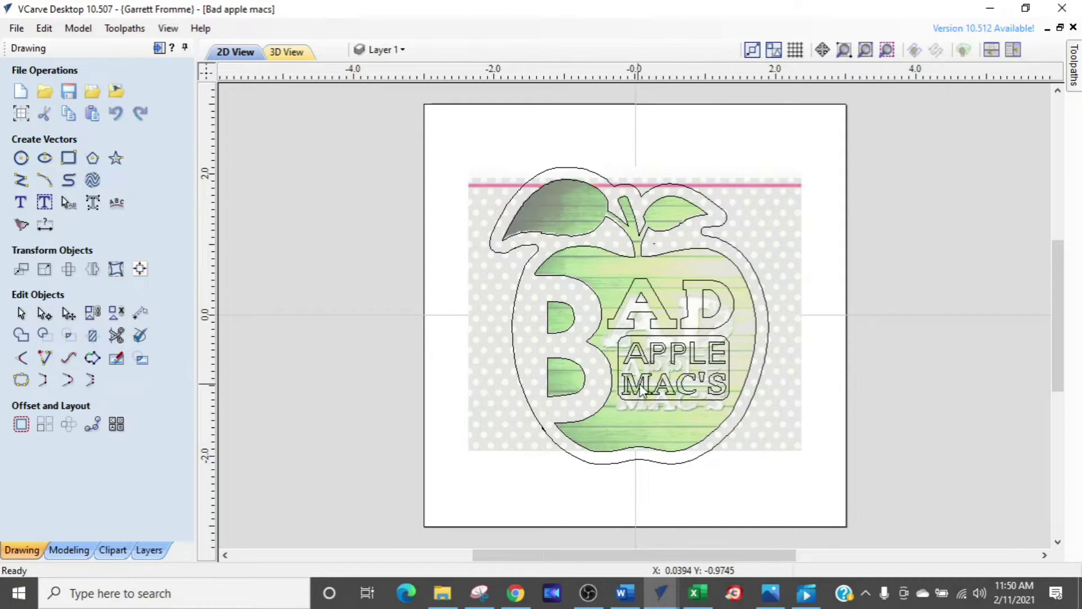
View the photo of the finished Bad Apple Mac's wood carving, and return to its VCarve drawing
{"action": "left_click", "coordinate": [789, 595]}
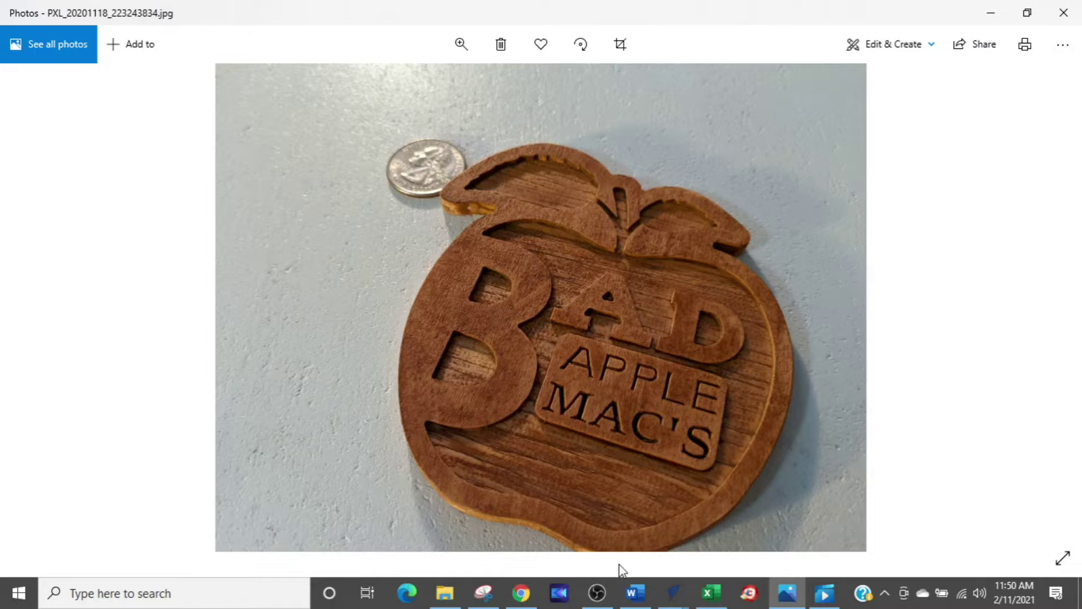
{"action": "mouse_move", "coordinate": [670, 591]}
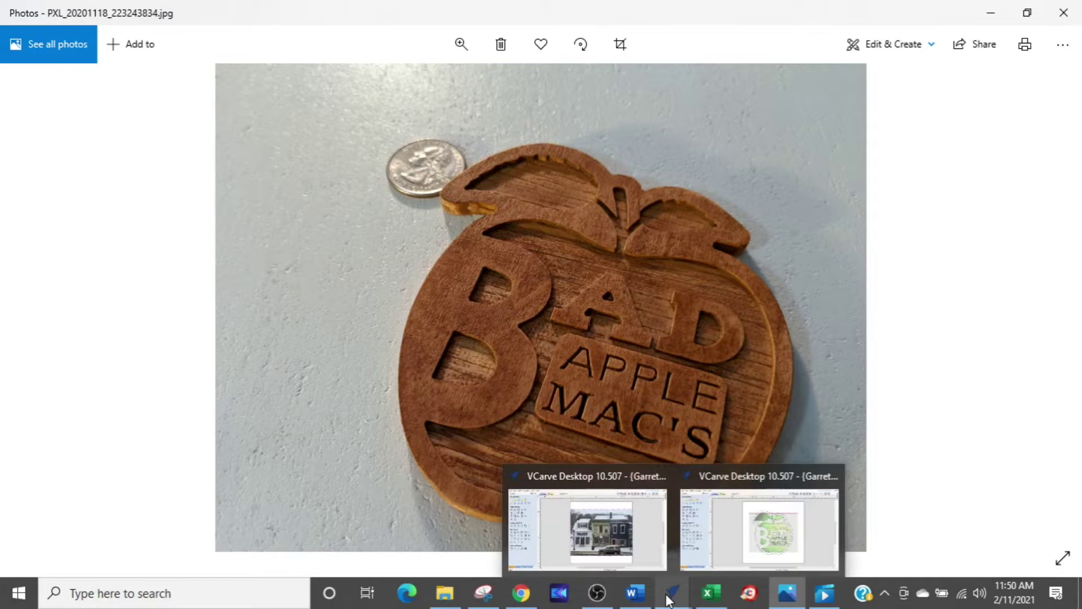
{"action": "left_click", "coordinate": [725, 540]}
Hide and reshow Layer 1 to compare the apple sign's vectors with the underlying bitmap
{"action": "left_click", "coordinate": [393, 50]}
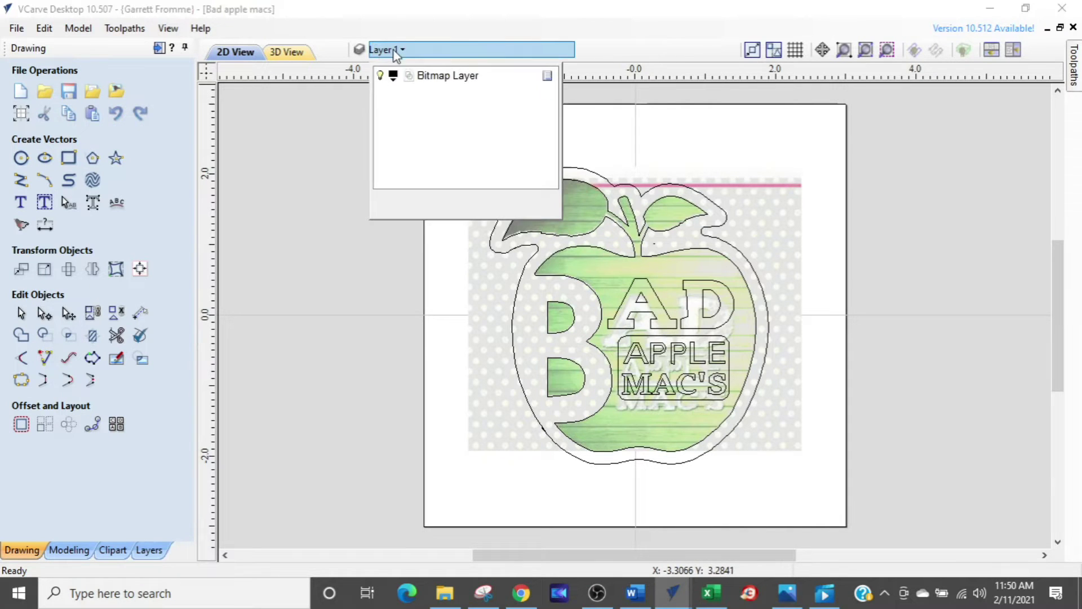
{"action": "left_click", "coordinate": [380, 90]}
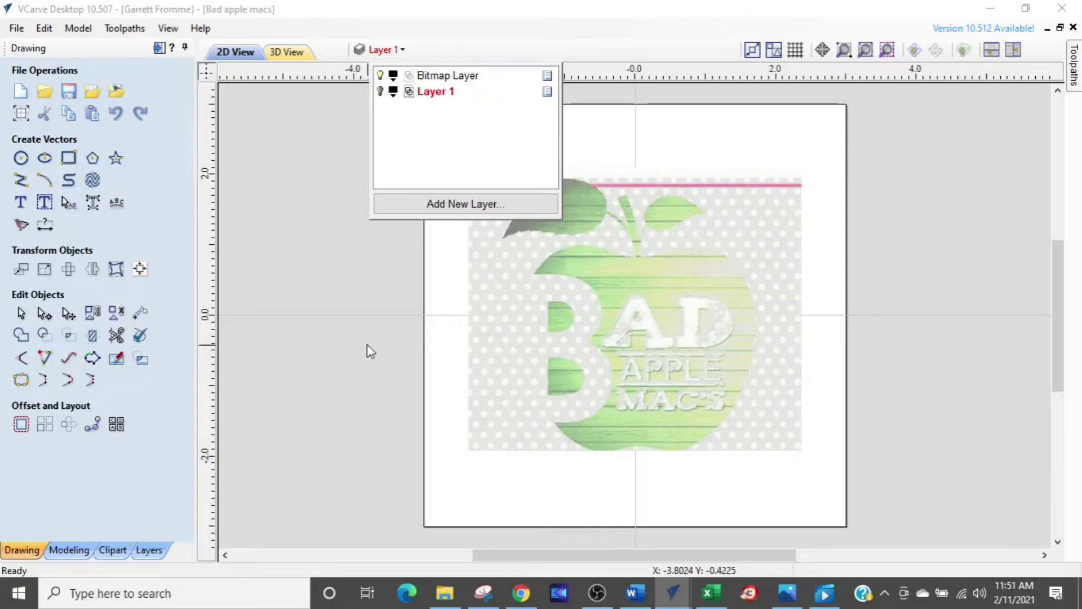
{"action": "left_click", "coordinate": [351, 319]}
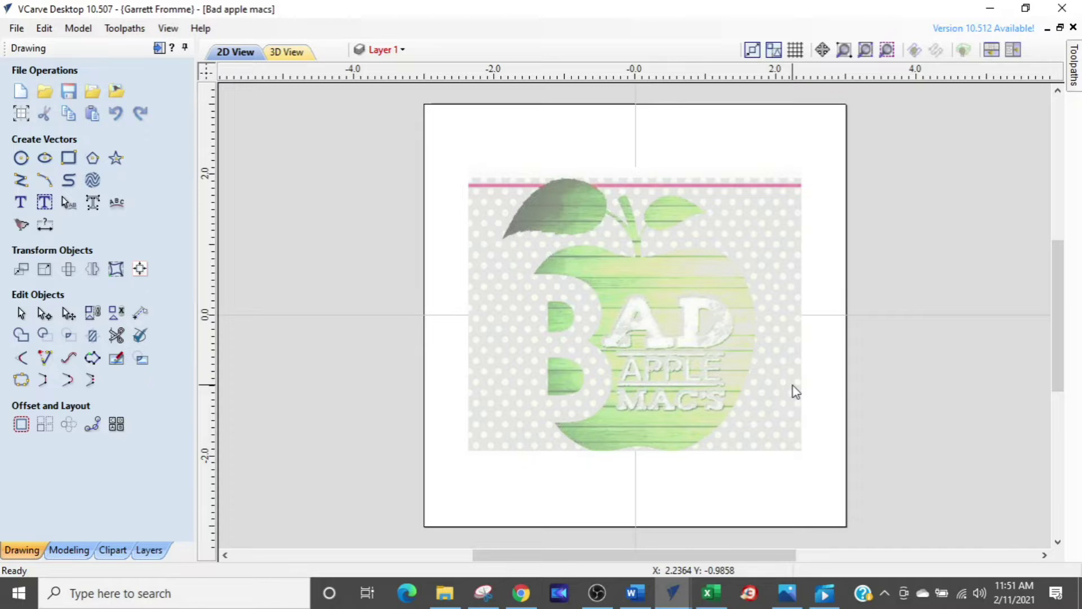
{"action": "left_click", "coordinate": [376, 50]}
{"action": "left_click", "coordinate": [381, 92]}
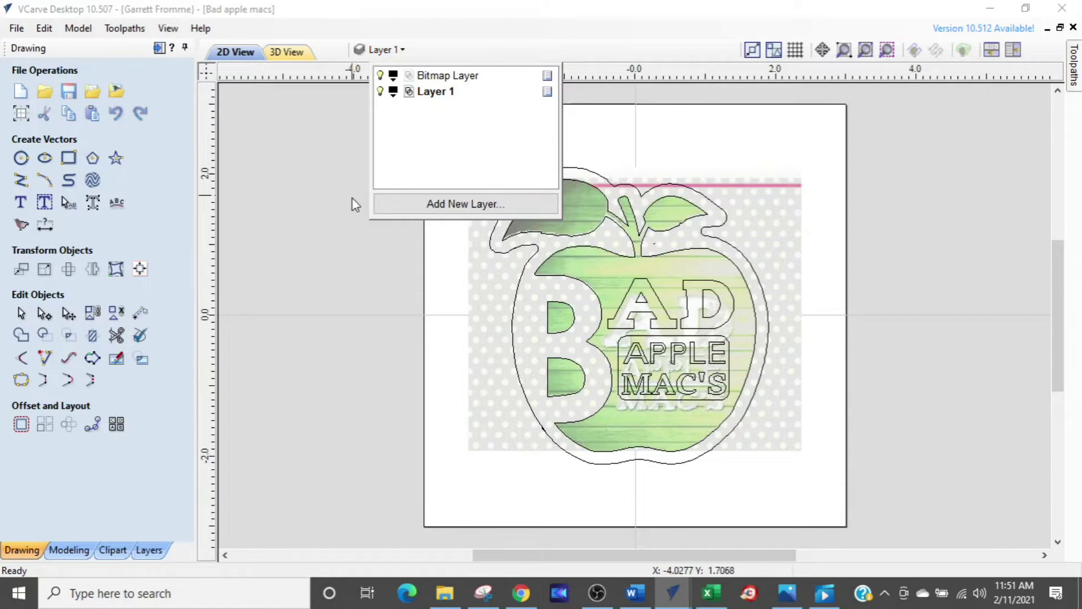
{"action": "left_click", "coordinate": [339, 243]}
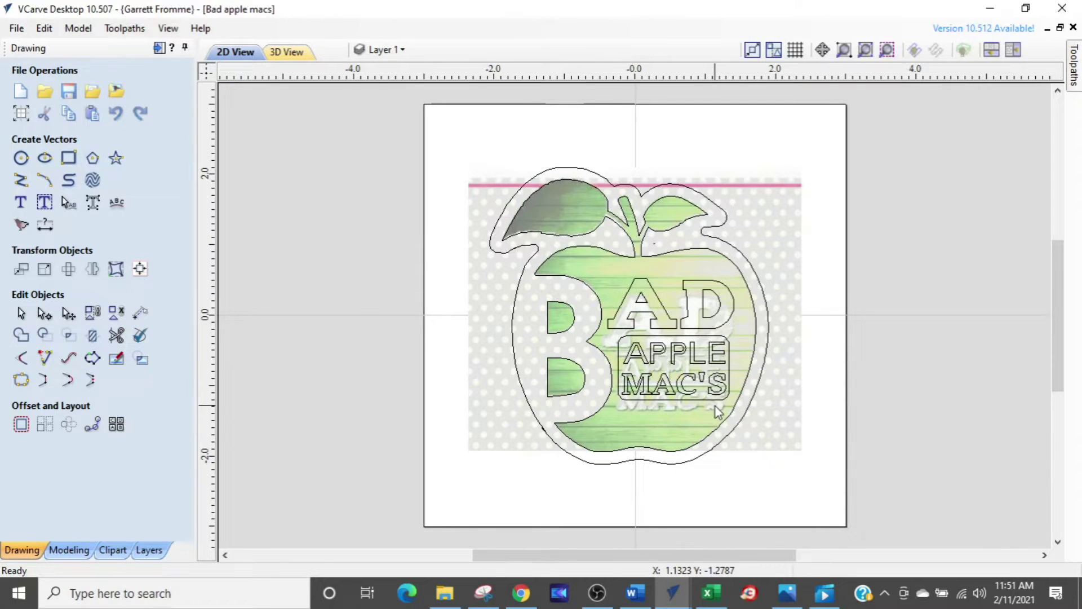
{"action": "scroll", "coordinate": [704, 416], "scroll_direction": "up", "scroll_amount": 2}
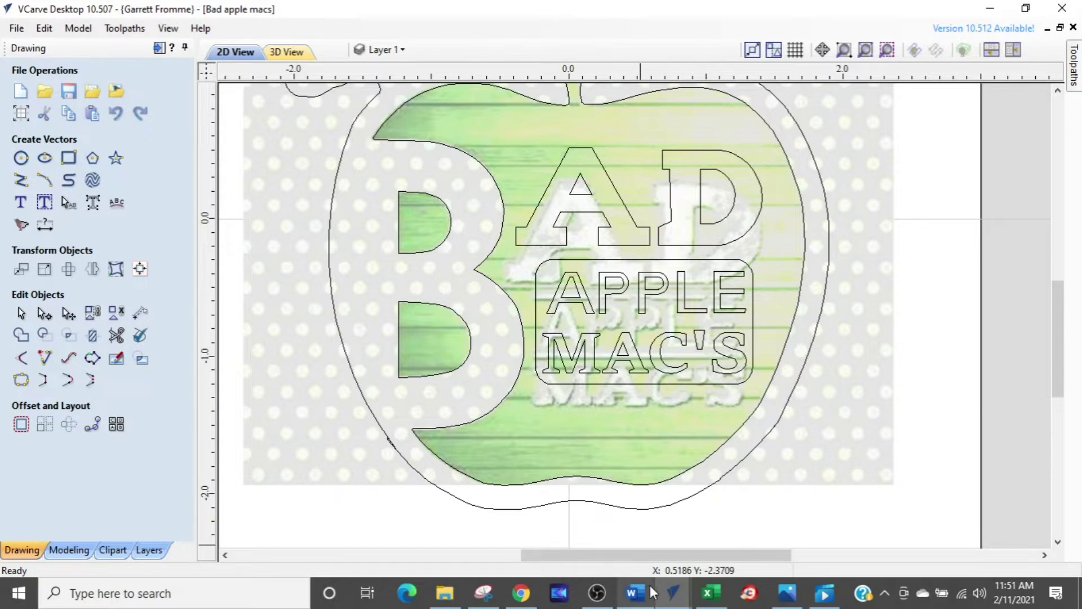
Switch to the VCarve storefront drawing and set up a Black / White bitmap trace of its photo with a 0.41 threshold
{"action": "mouse_move", "coordinate": [672, 592]}
{"action": "left_click", "coordinate": [591, 526]}
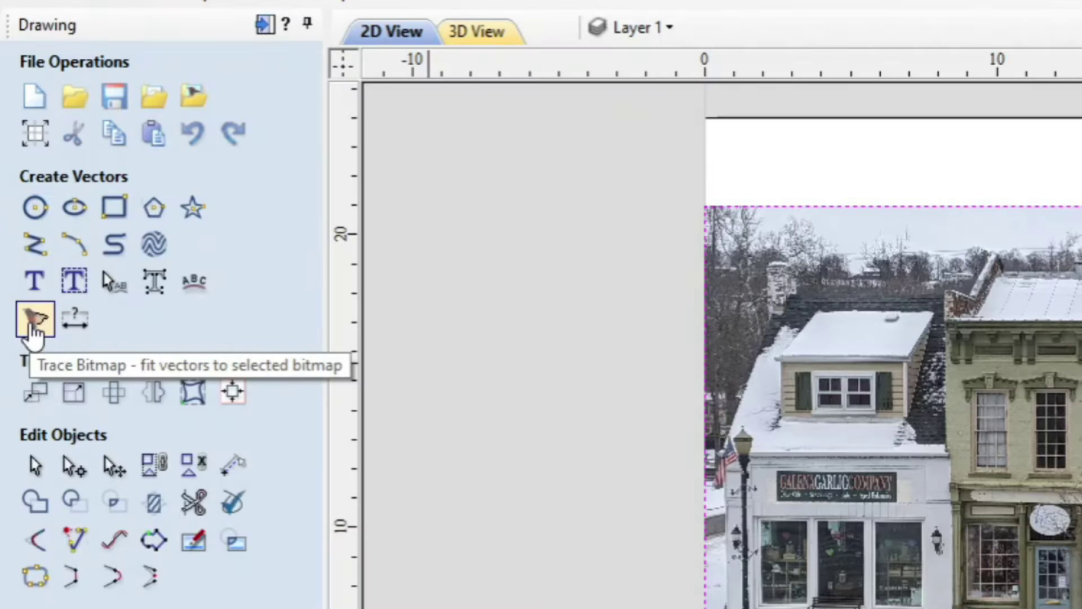
{"action": "left_click", "coordinate": [21, 228]}
{"action": "left_click", "coordinate": [21, 228]}
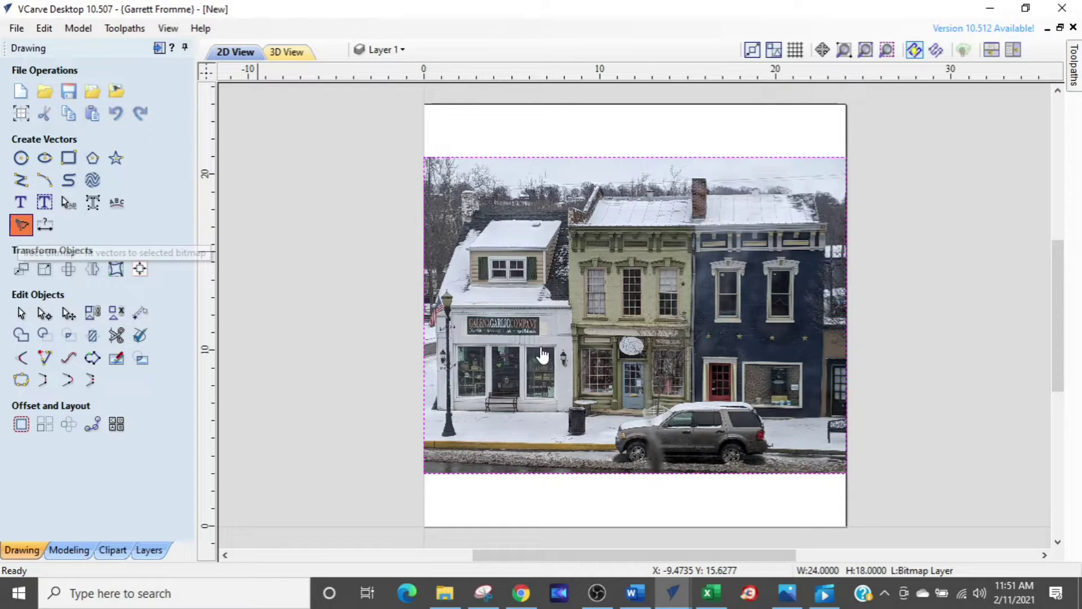
{"action": "left_click", "coordinate": [540, 346]}
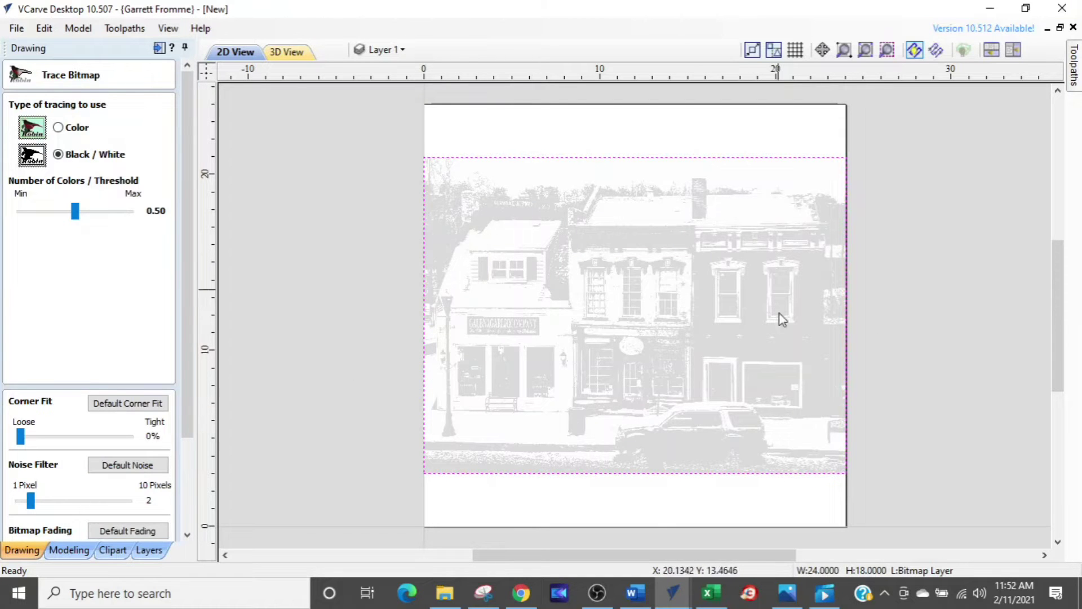
{"action": "scroll", "coordinate": [679, 403], "scroll_direction": "up", "scroll_amount": 2}
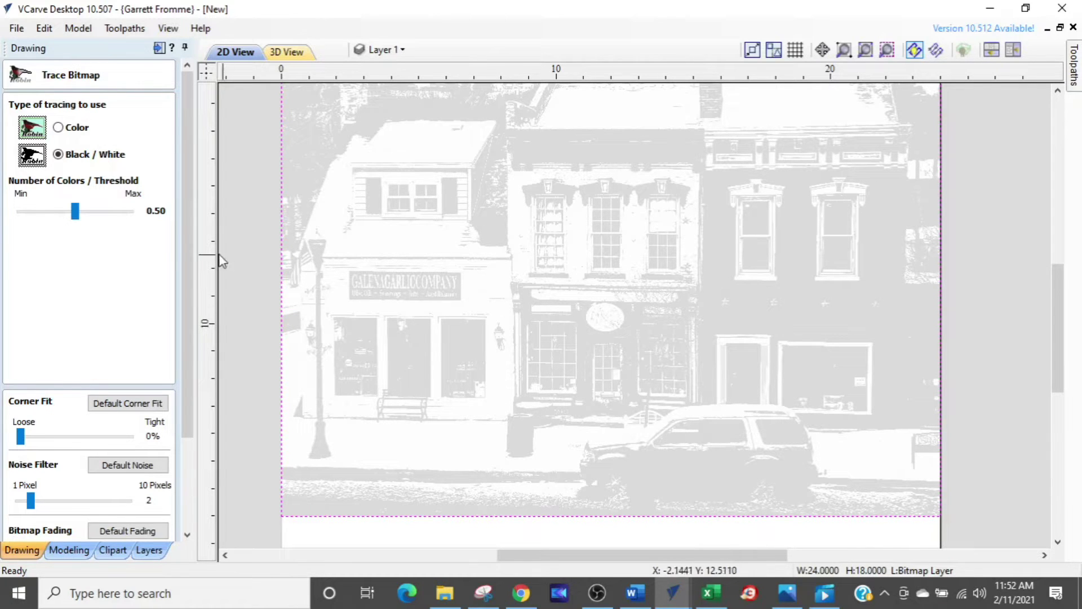
{"action": "left_click_drag", "start_coordinate": [74, 214], "coordinate": [74, 215]}
{"action": "mouse_move", "coordinate": [75, 217]}
{"action": "left_mouse_down"}
{"action": "mouse_move", "coordinate": [91, 216]}
{"action": "mouse_move", "coordinate": [65, 219]}
{"action": "left_mouse_up"}
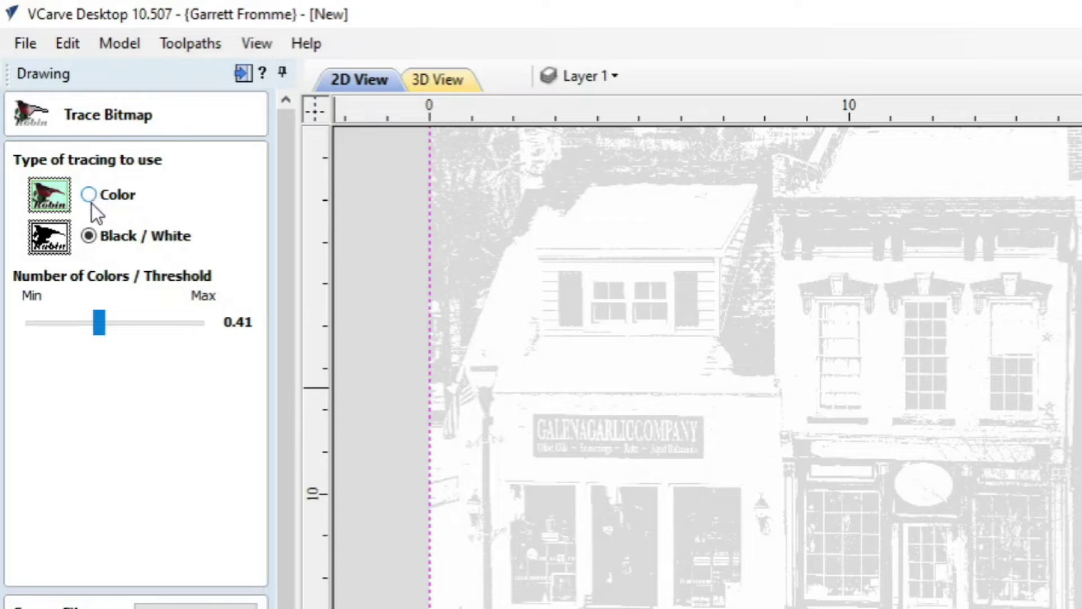
{"action": "left_click", "coordinate": [88, 235]}
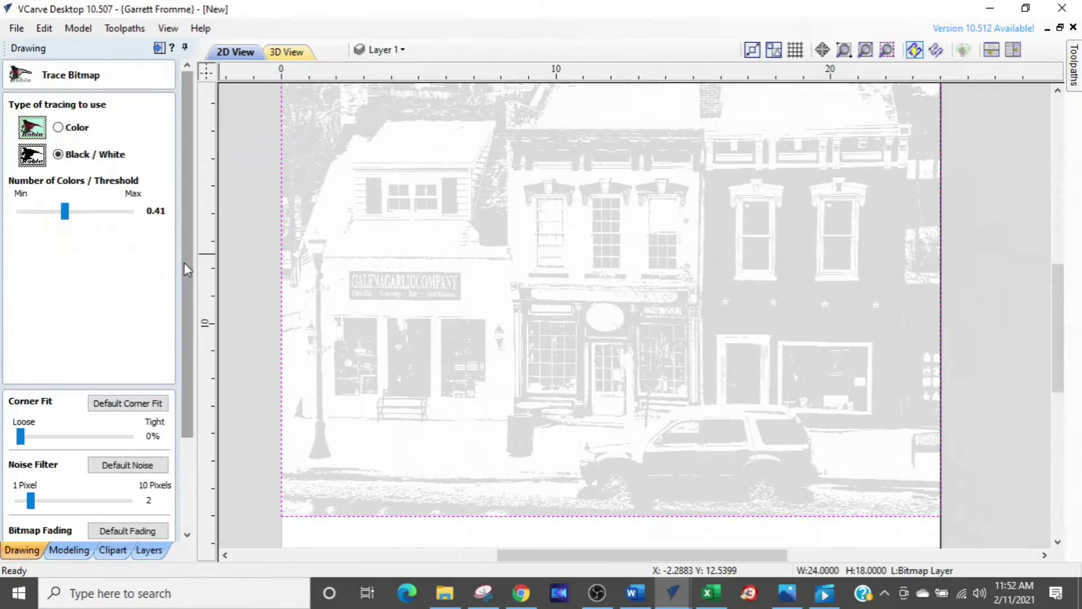
Preview and apply the bitmap trace to create vectors from the storefront photo, and close the trace form
{"action": "scroll", "coordinate": [183, 262], "scroll_direction": "down", "scroll_amount": 3}
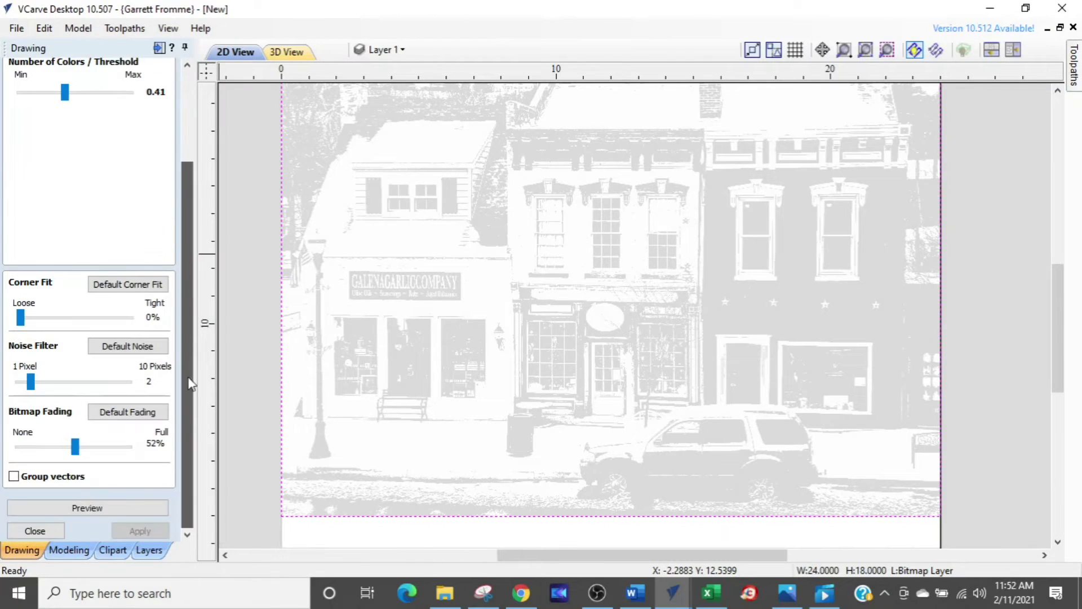
{"action": "left_click", "coordinate": [87, 512]}
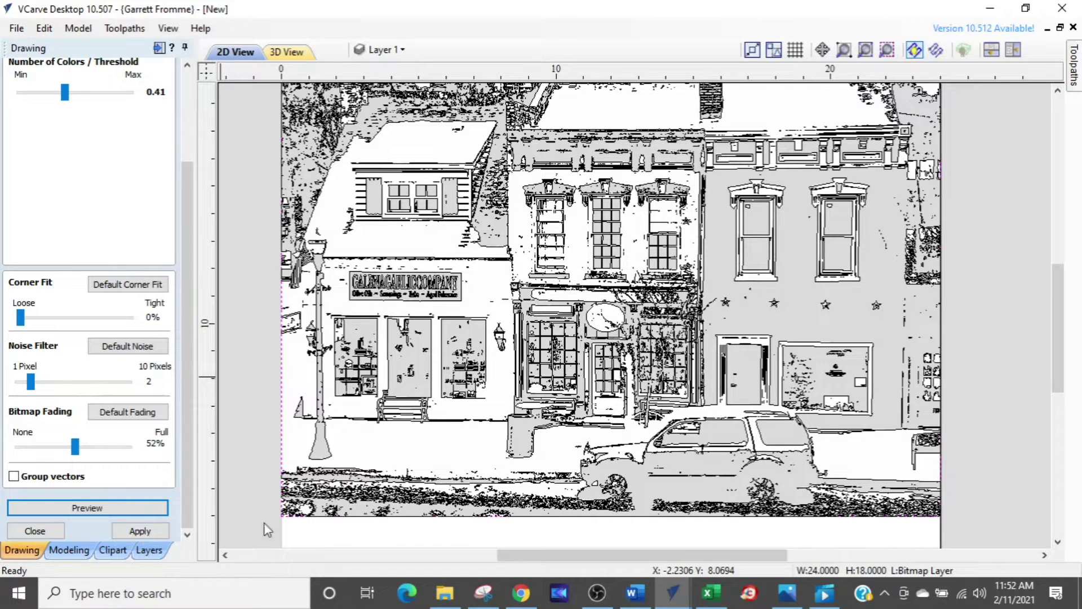
{"action": "left_click", "coordinate": [129, 532]}
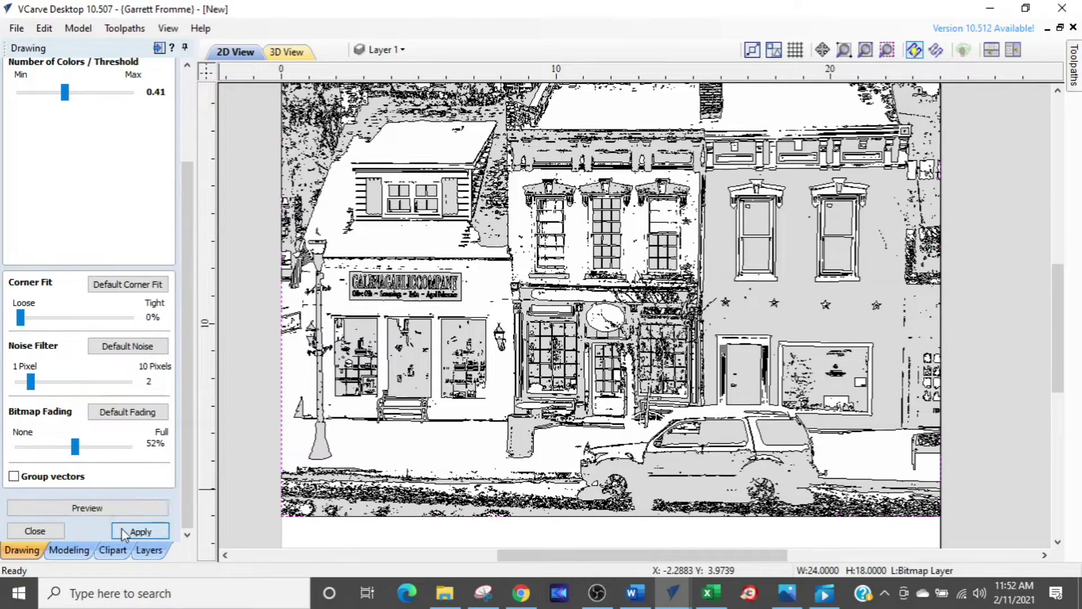
{"action": "left_click", "coordinate": [34, 531]}
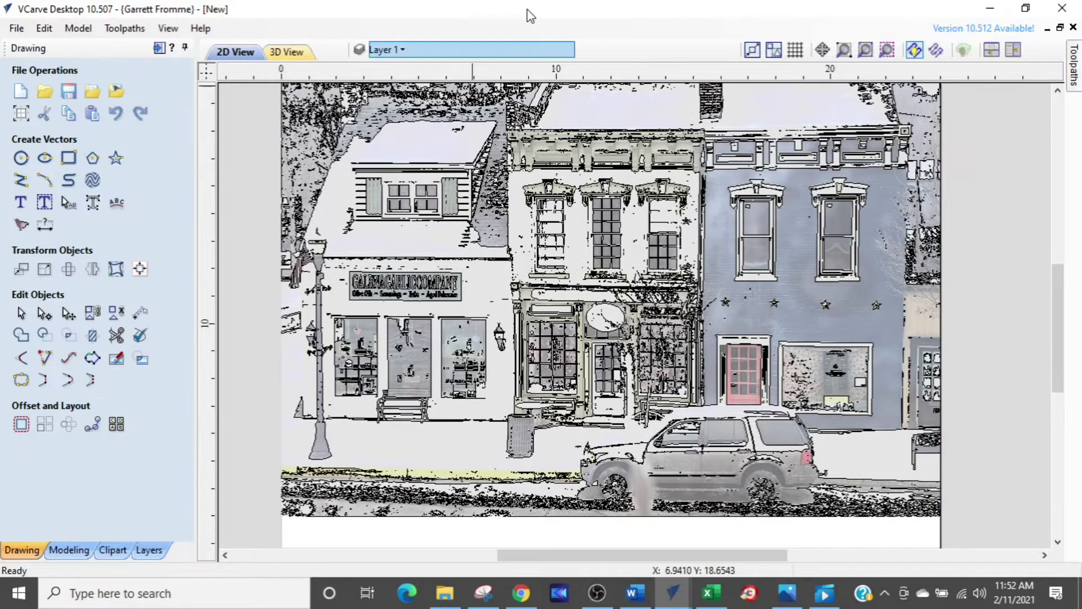
Hide and reshow Layer 1 to compare it with the photo, and hide the Bitmap Layer
{"action": "left_click", "coordinate": [383, 51]}
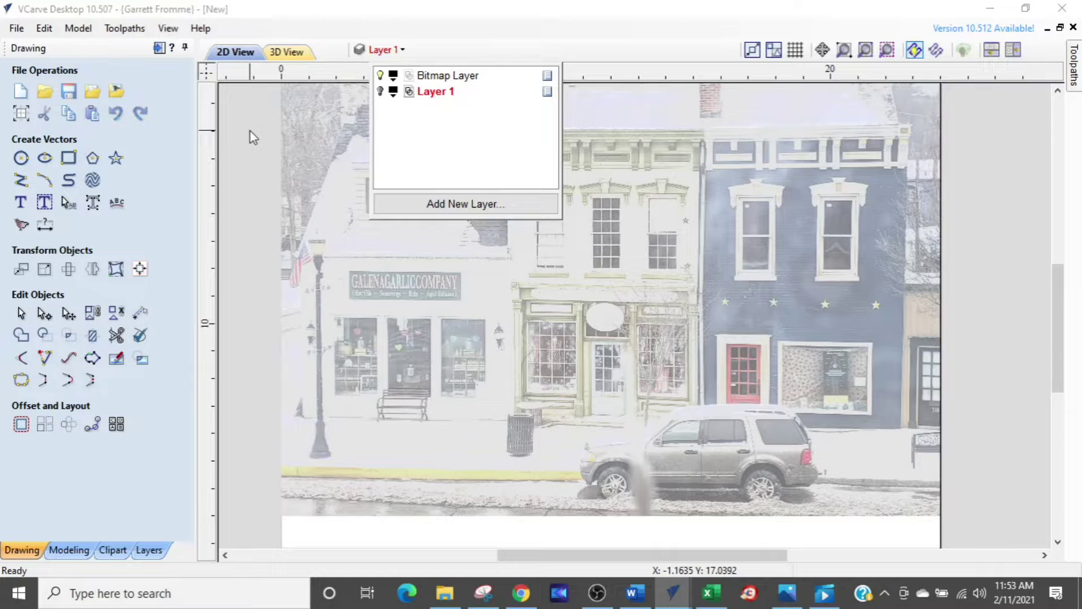
{"action": "left_click", "coordinate": [156, 236]}
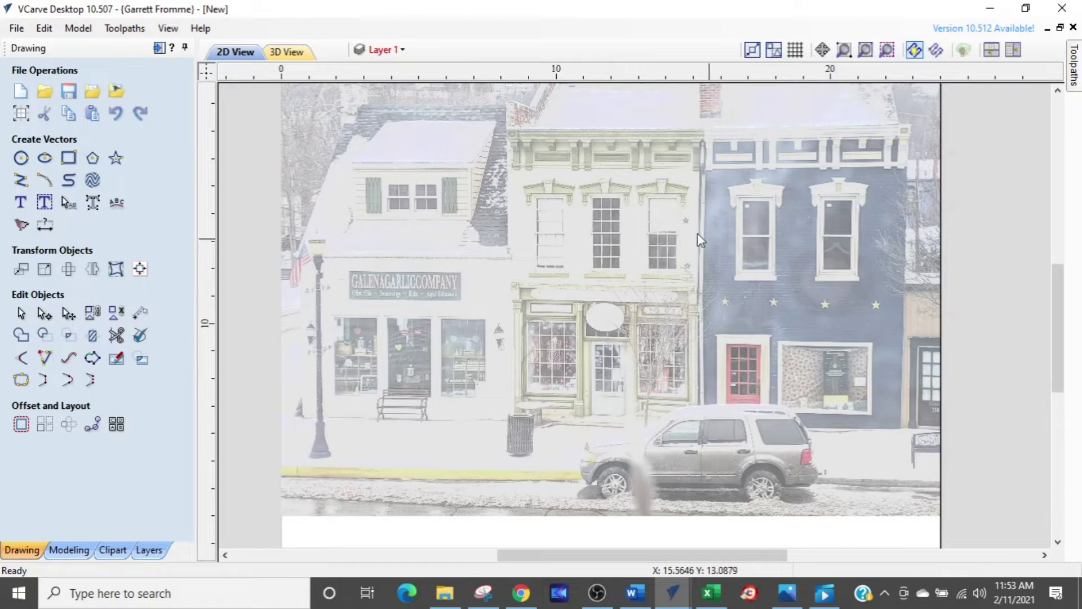
{"action": "left_click", "coordinate": [394, 49]}
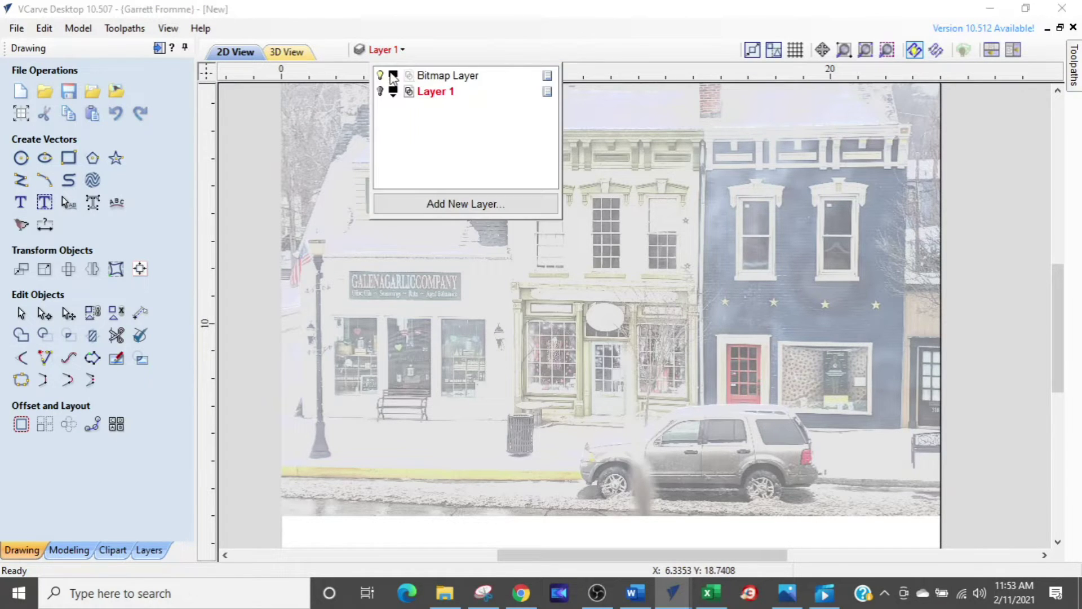
{"action": "left_click", "coordinate": [380, 91]}
{"action": "left_click", "coordinate": [381, 75]}
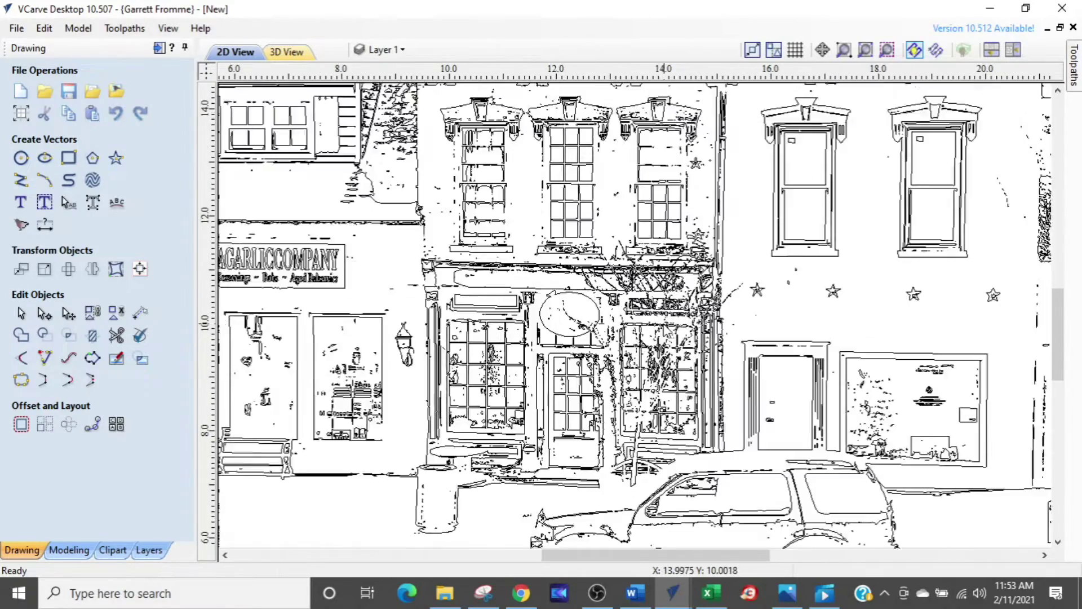
Delete the cluster of small speckle vectors inside one pane of the middle building's left display window
{"action": "scroll", "coordinate": [656, 324], "scroll_direction": "up", "scroll_amount": 2}
{"action": "middle_click_drag", "start_coordinate": [657, 324], "coordinate": [742, 181]}
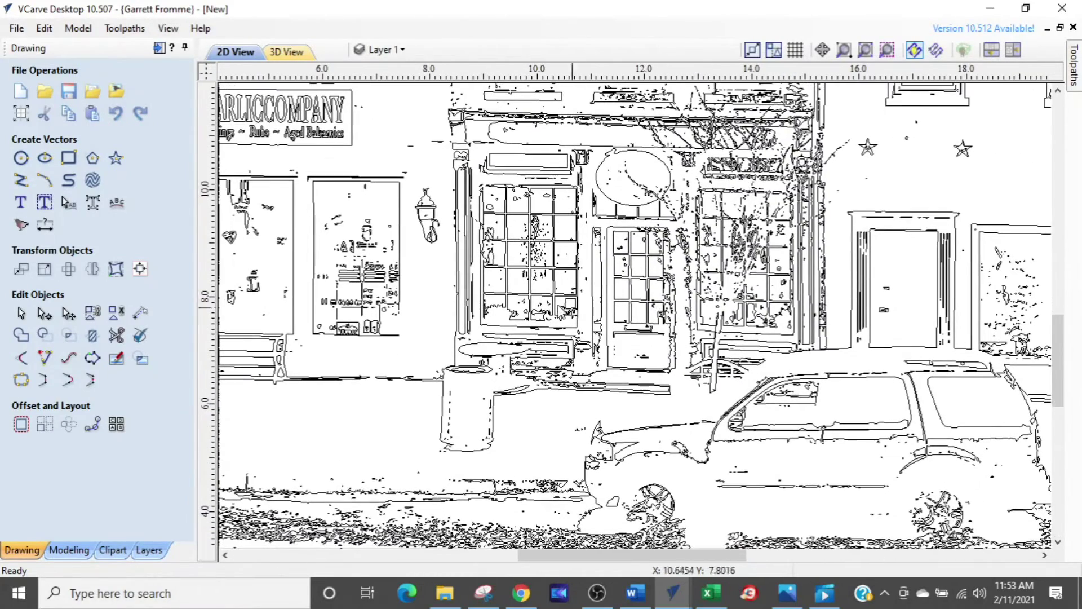
{"action": "scroll", "coordinate": [531, 273], "scroll_direction": "up", "scroll_amount": 2}
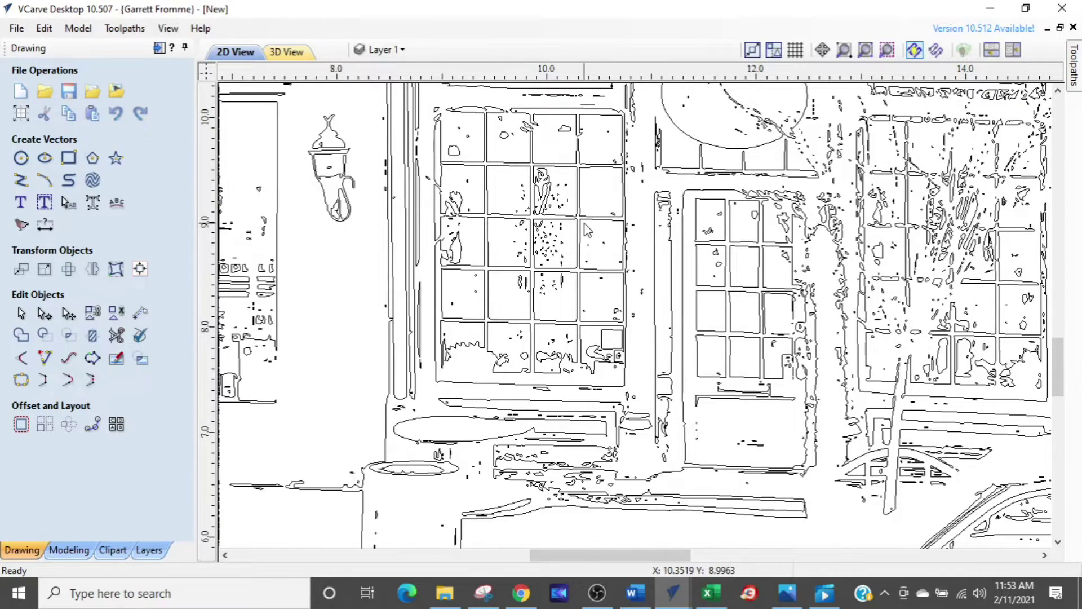
{"action": "scroll", "coordinate": [574, 236], "scroll_direction": "down", "scroll_amount": 2}
{"action": "scroll", "coordinate": [573, 235], "scroll_direction": "up", "scroll_amount": 3}
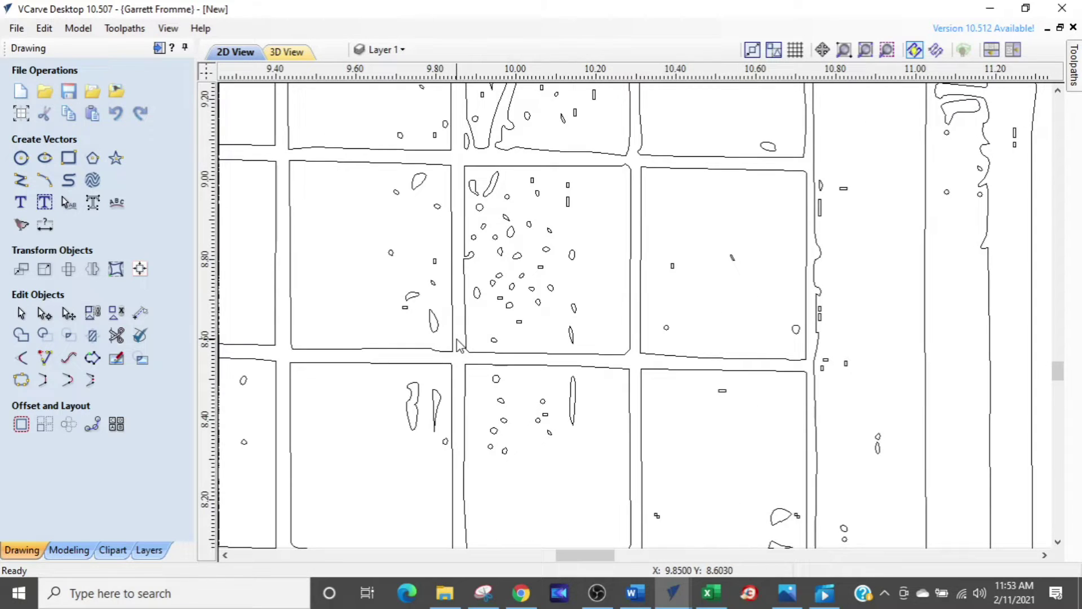
{"action": "left_click_drag", "start_coordinate": [460, 343], "coordinate": [586, 177]}
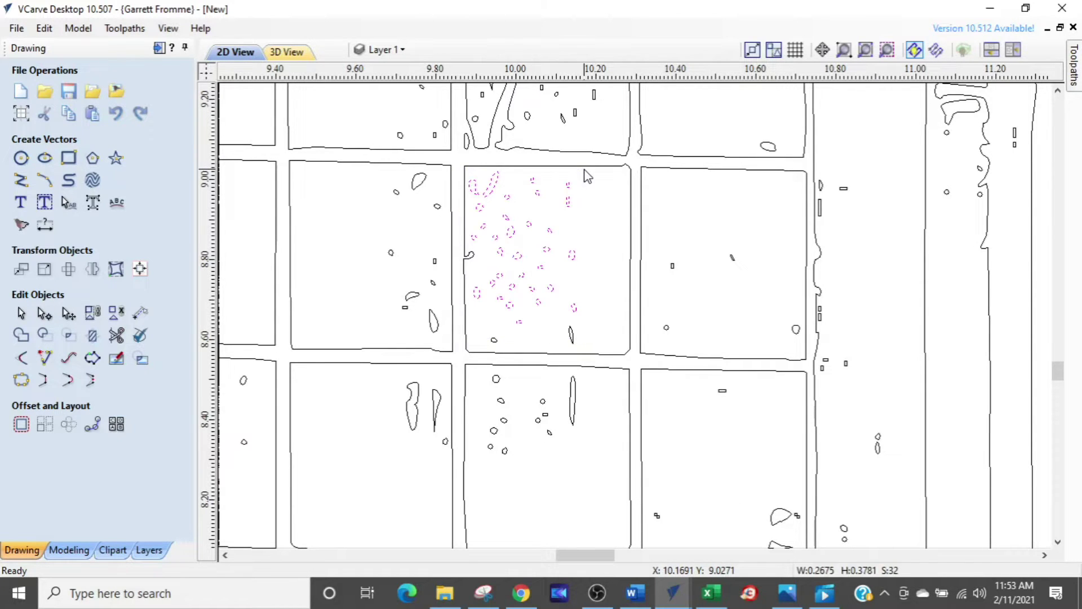
{"action": "key", "text": "Delete"}
Select and delete the traced outline vectors of the parked SUV in front of the buildings
{"action": "scroll", "coordinate": [635, 234], "scroll_direction": "down", "scroll_amount": 4}
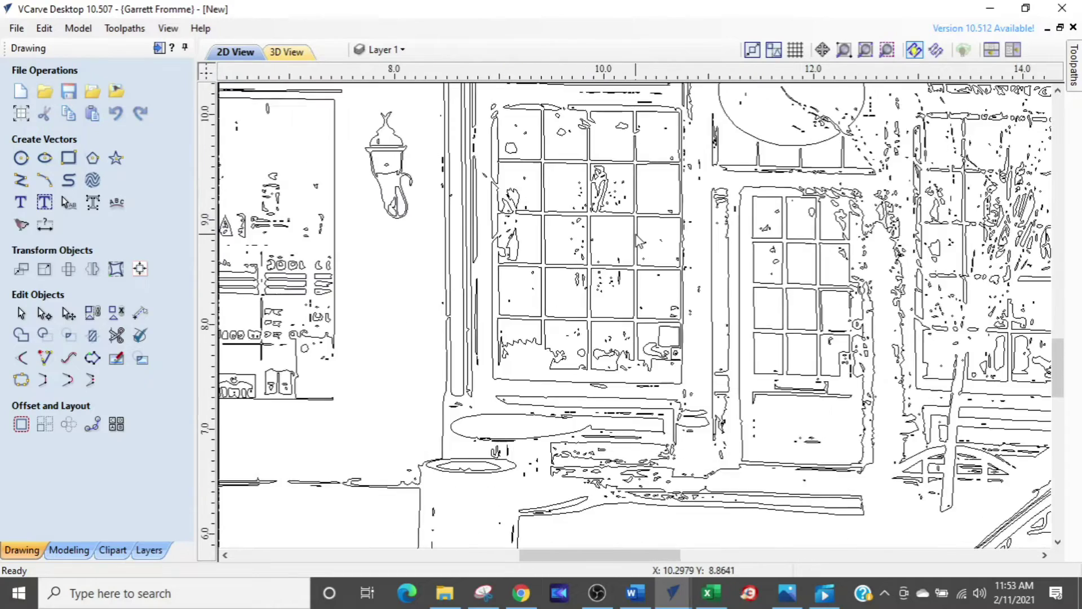
{"action": "scroll", "coordinate": [639, 239], "scroll_direction": "down", "scroll_amount": 4}
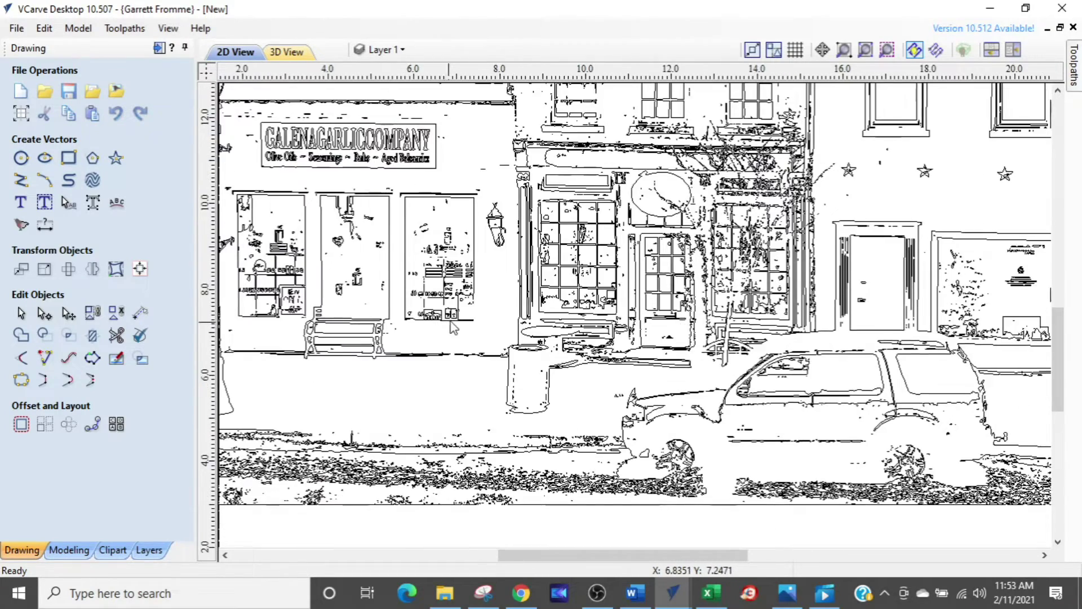
{"action": "middle_click_drag", "start_coordinate": [452, 324], "coordinate": [499, 206]}
{"action": "middle_click_drag", "start_coordinate": [792, 301], "coordinate": [507, 315]}
{"action": "left_click_drag", "start_coordinate": [387, 396], "coordinate": [662, 268]}
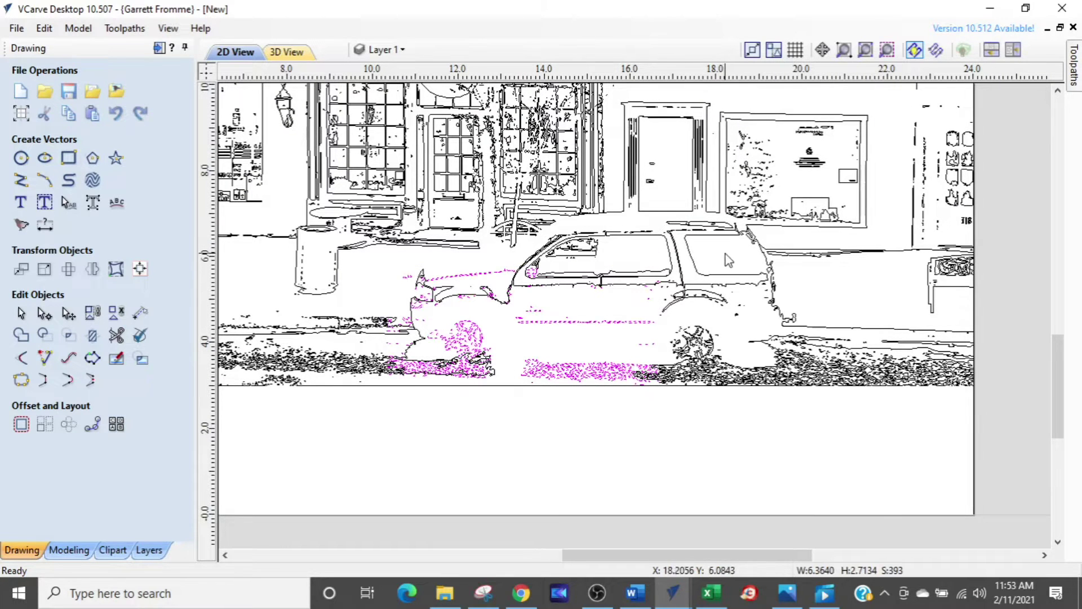
{"action": "key", "text": "ctrl+a"}
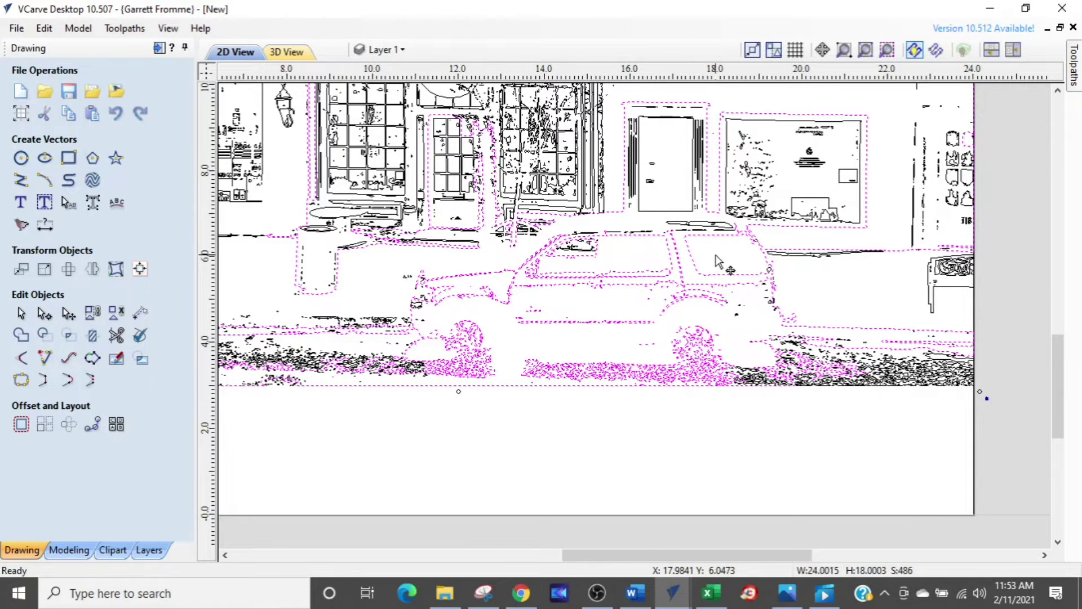
{"action": "left_click", "coordinate": [758, 262]}
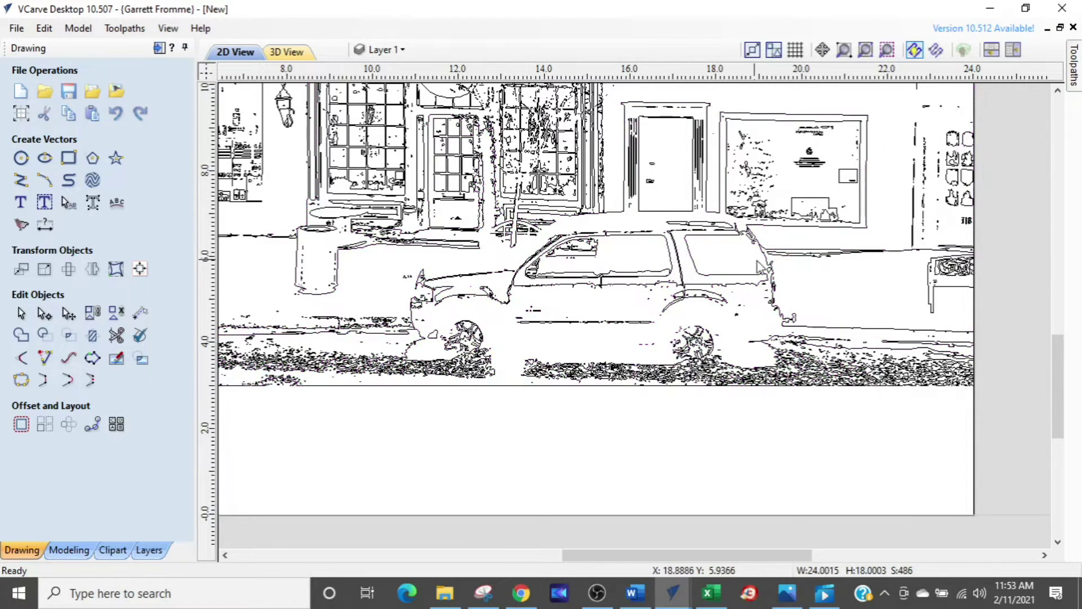
{"action": "left_click", "coordinate": [487, 318]}
{"action": "key", "text": "Delete"}
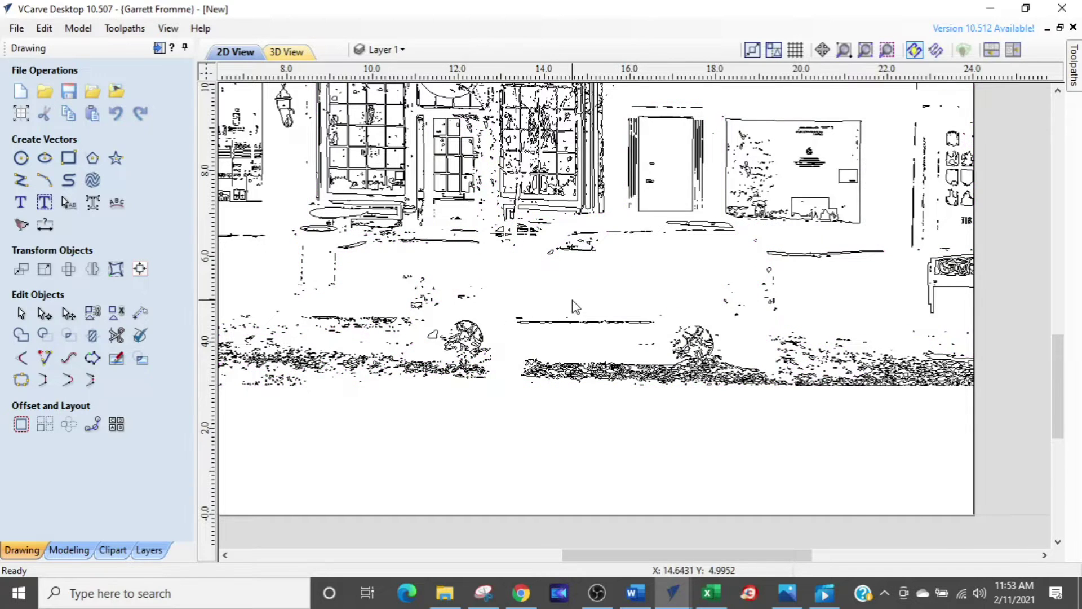
Delete the leftover horizontal trim-line vectors between the SUV's wheels
{"action": "scroll", "coordinate": [572, 300], "scroll_direction": "down", "scroll_amount": 1}
{"action": "left_click_drag", "start_coordinate": [608, 307], "coordinate": [553, 331]}
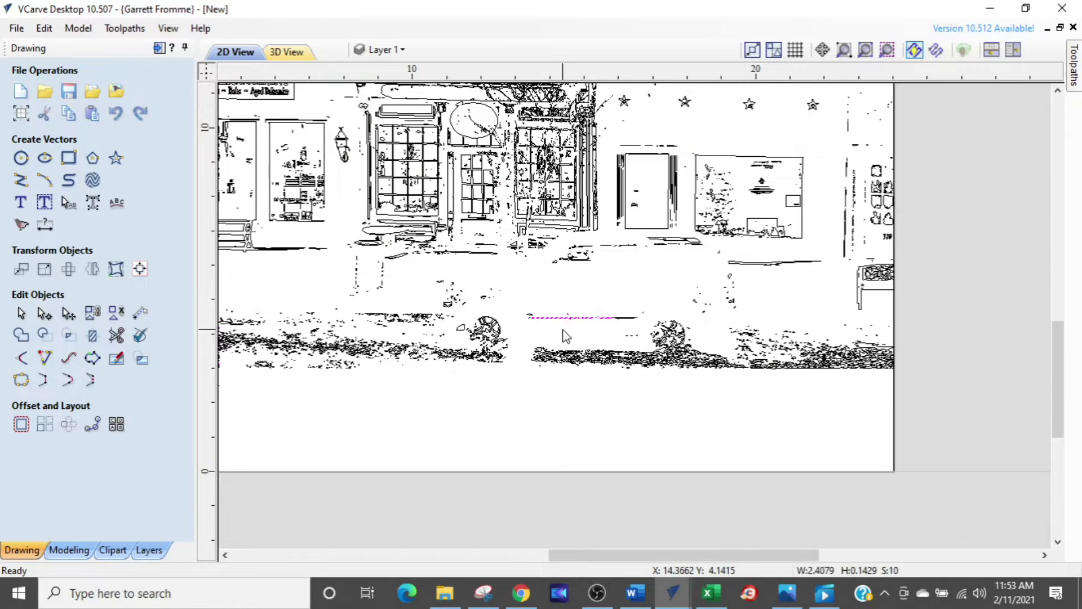
{"action": "key", "text": "Delete"}
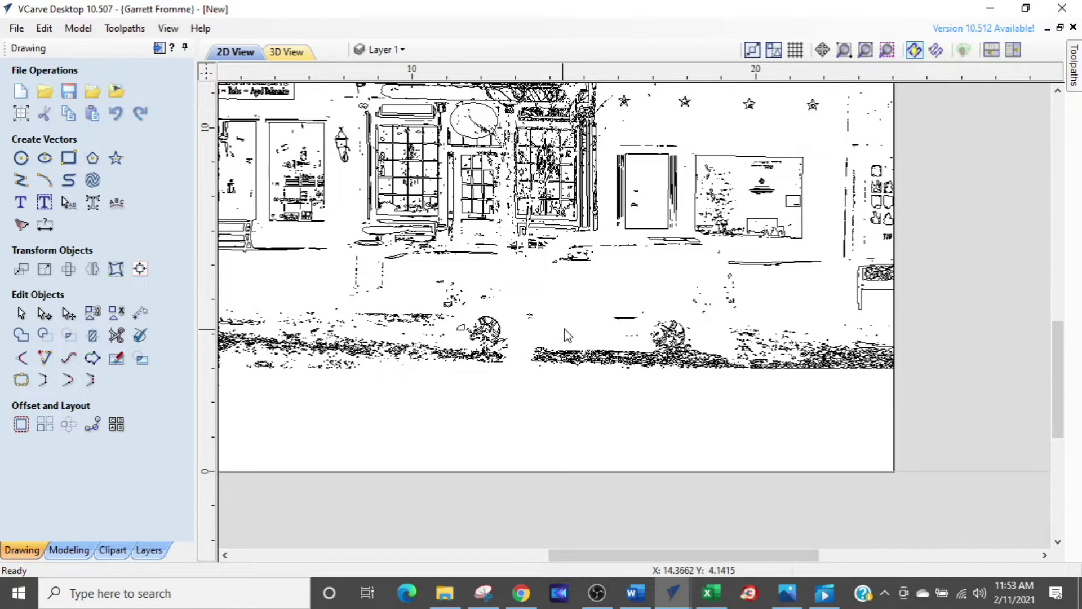
Draw straight polylines bridging the gaps in the sidewalk line along the base of the buildings
{"action": "left_click", "coordinate": [21, 180]}
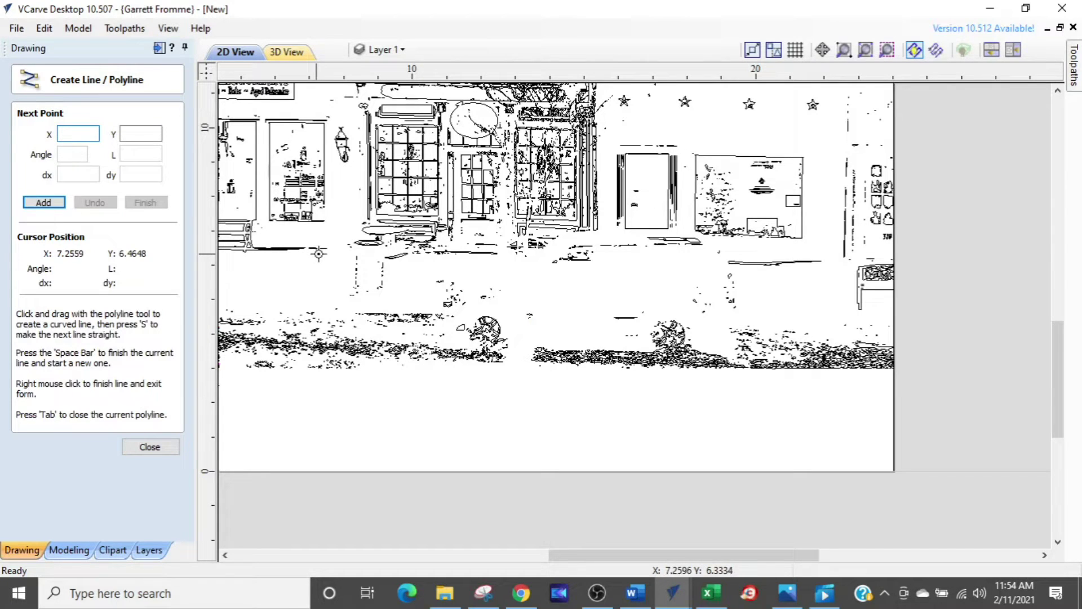
{"action": "left_click", "coordinate": [410, 253]}
{"action": "left_click", "coordinate": [457, 259]}
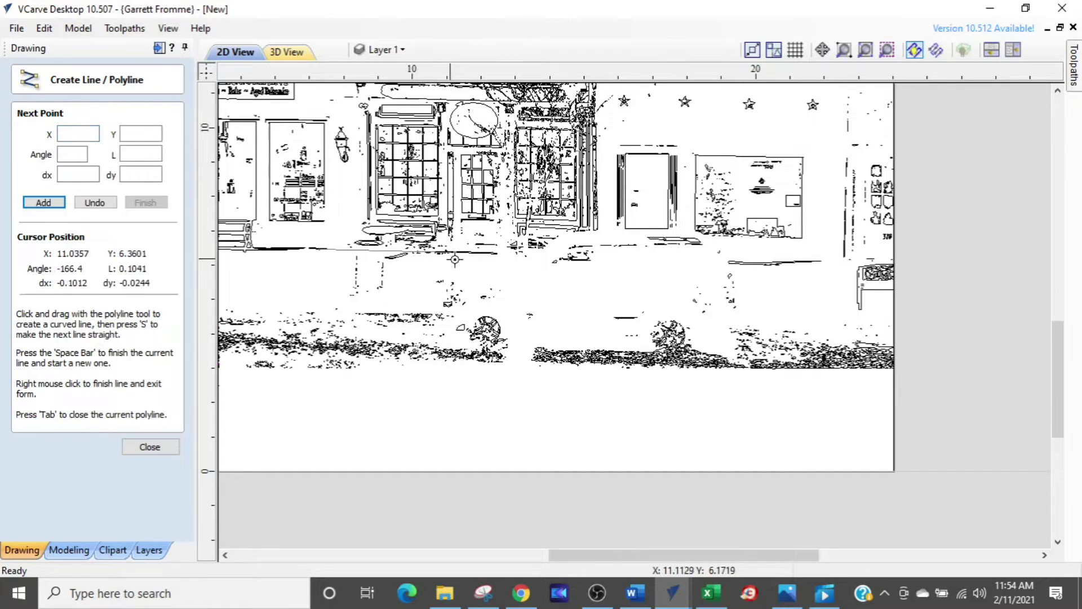
{"action": "left_click", "coordinate": [527, 255]}
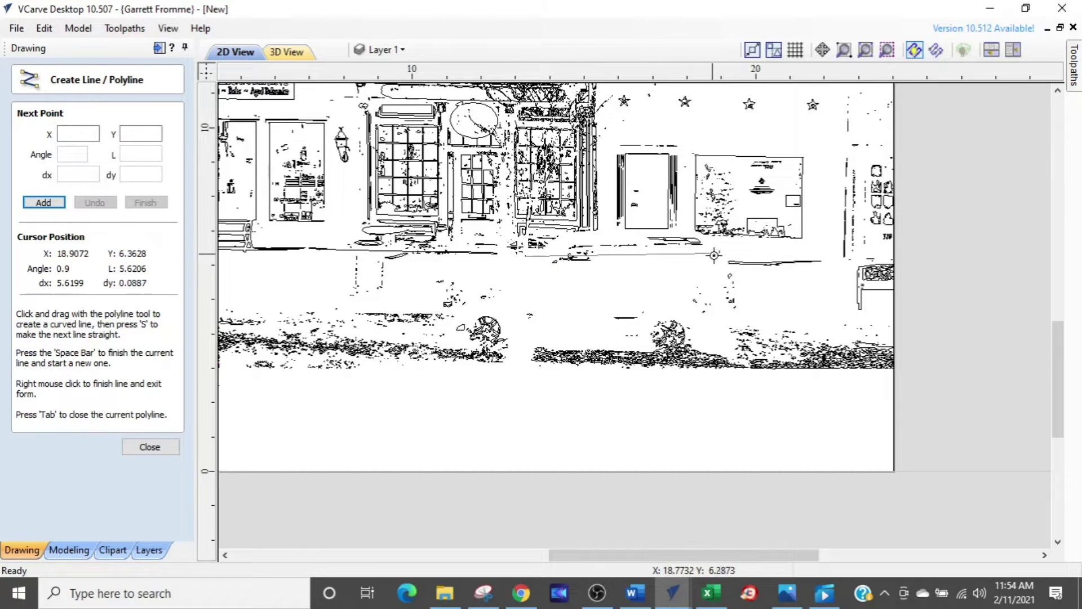
{"action": "key", "text": "Escape"}
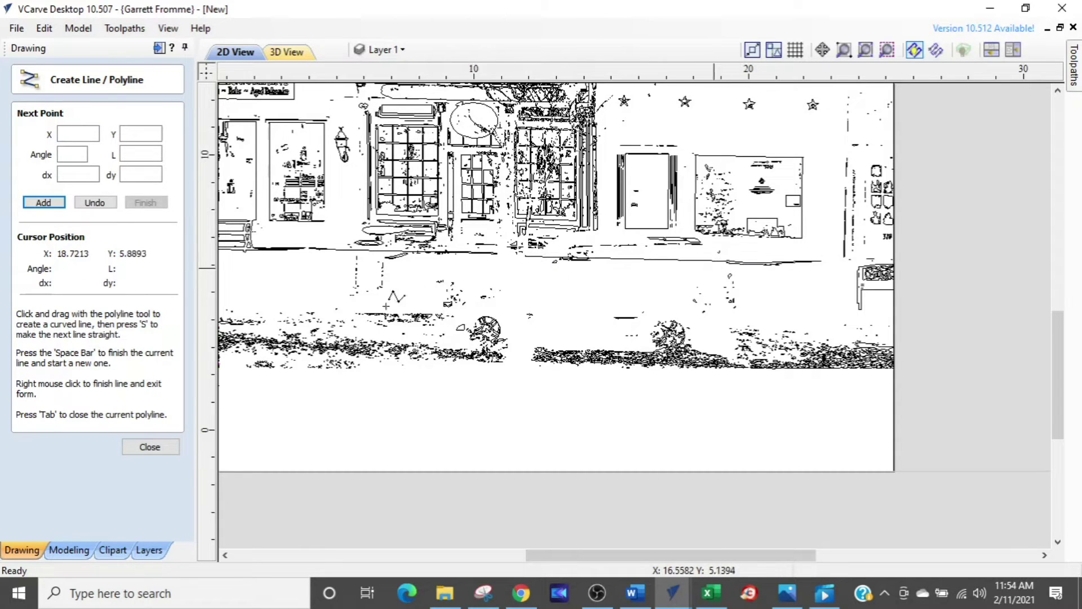
{"action": "scroll", "coordinate": [379, 307], "scroll_direction": "down", "scroll_amount": 1}
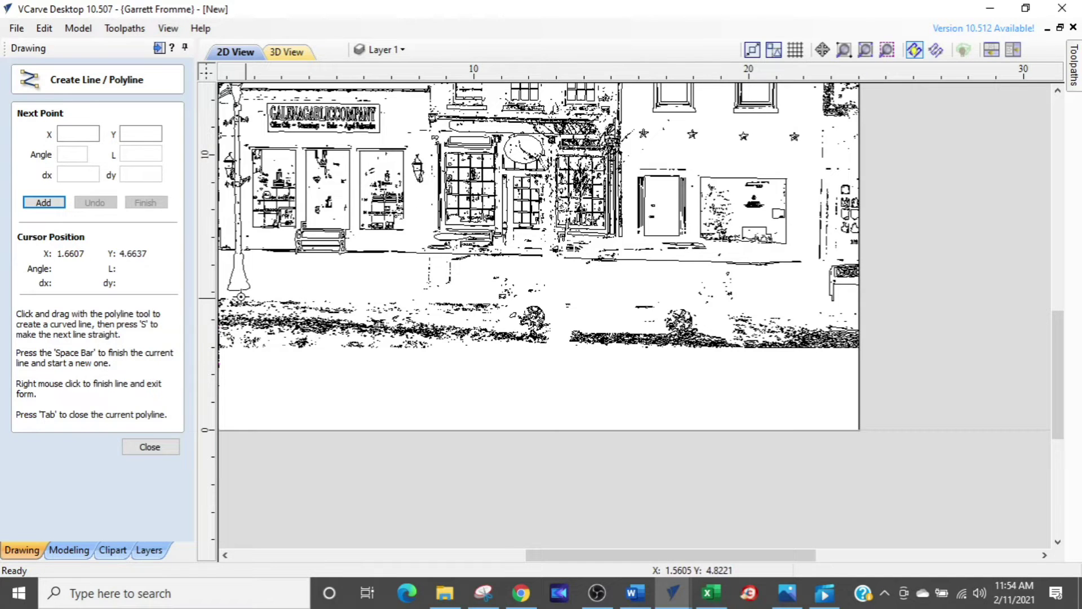
{"action": "middle_click_drag", "start_coordinate": [276, 291], "coordinate": [462, 301]}
{"action": "scroll", "coordinate": [638, 361], "scroll_direction": "up", "scroll_amount": 1}
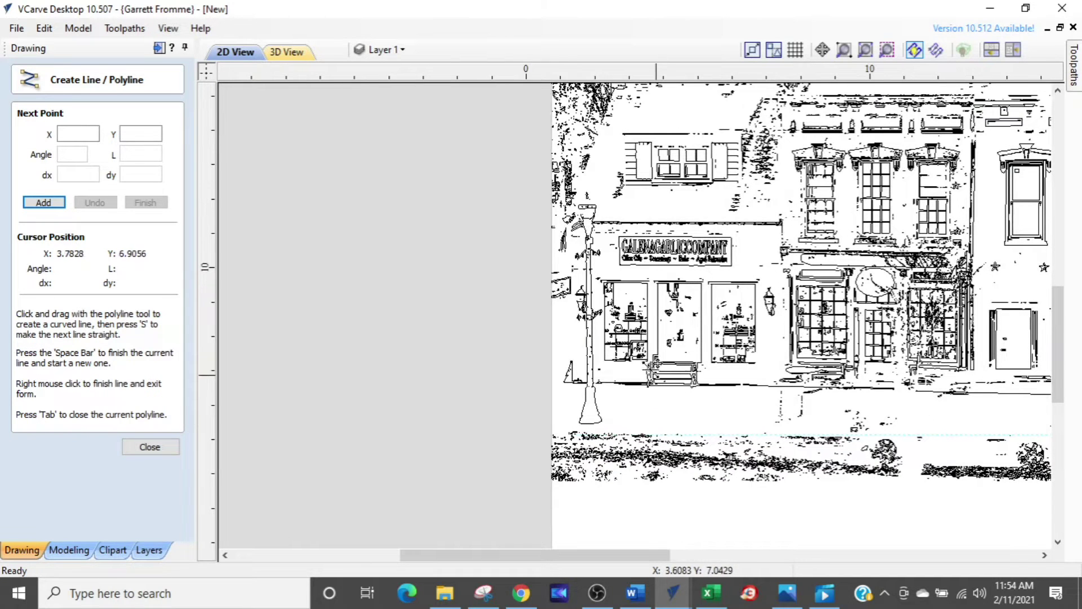
{"action": "scroll", "coordinate": [631, 358], "scroll_direction": "up", "scroll_amount": 1}
{"action": "right_click", "coordinate": [620, 354]}
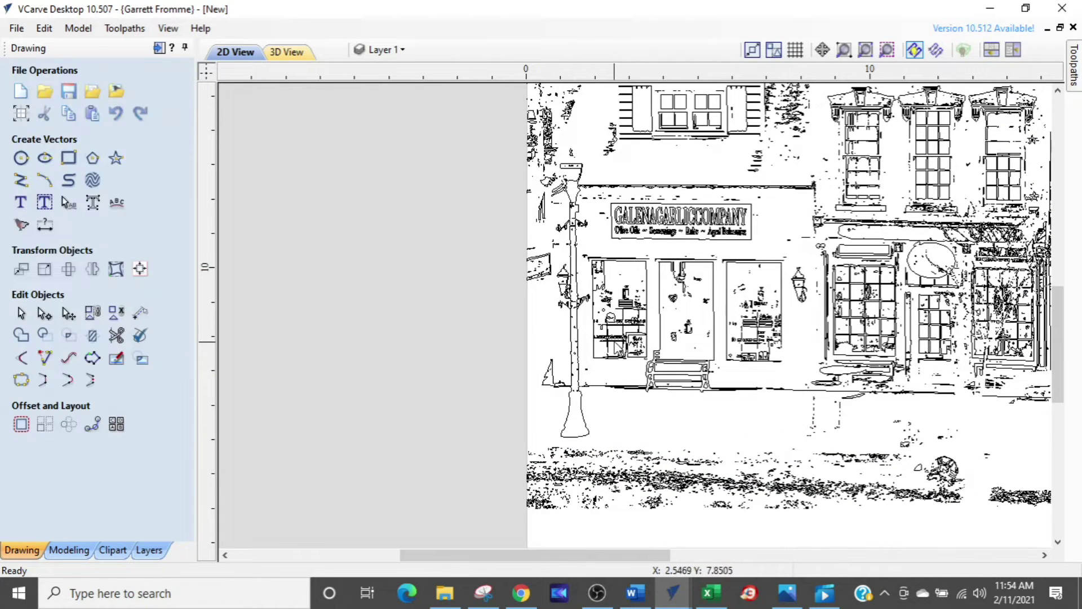
Inspect the traced lettering of the Galena Garlic Company sign and the middle building's storefront up close
{"action": "scroll", "coordinate": [641, 324], "scroll_direction": "up", "scroll_amount": 2}
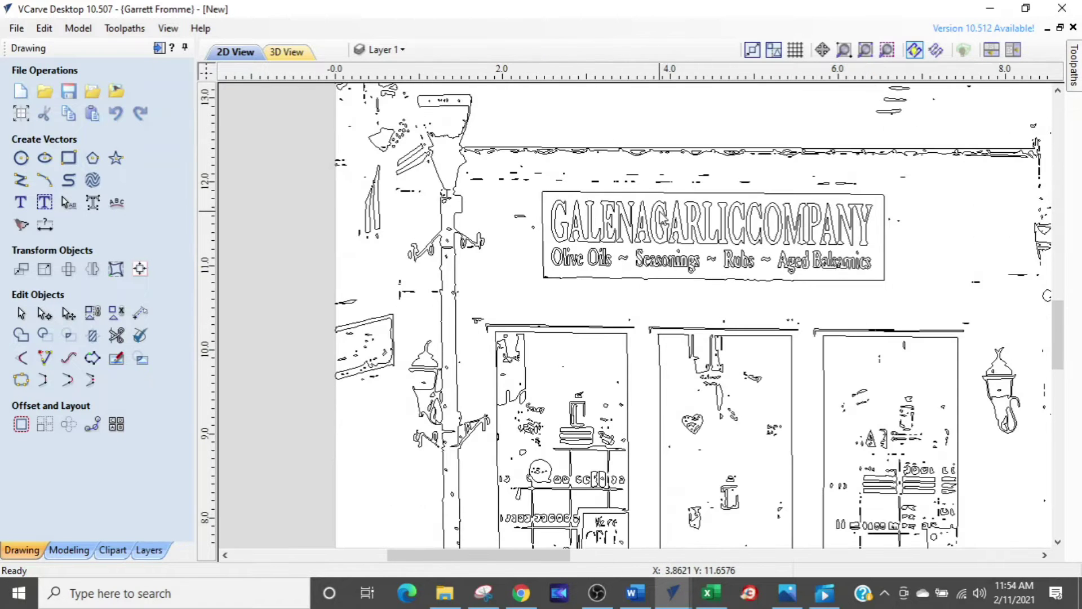
{"action": "scroll", "coordinate": [612, 293], "scroll_direction": "down", "scroll_amount": 1}
{"action": "scroll", "coordinate": [608, 288], "scroll_direction": "up", "scroll_amount": 3}
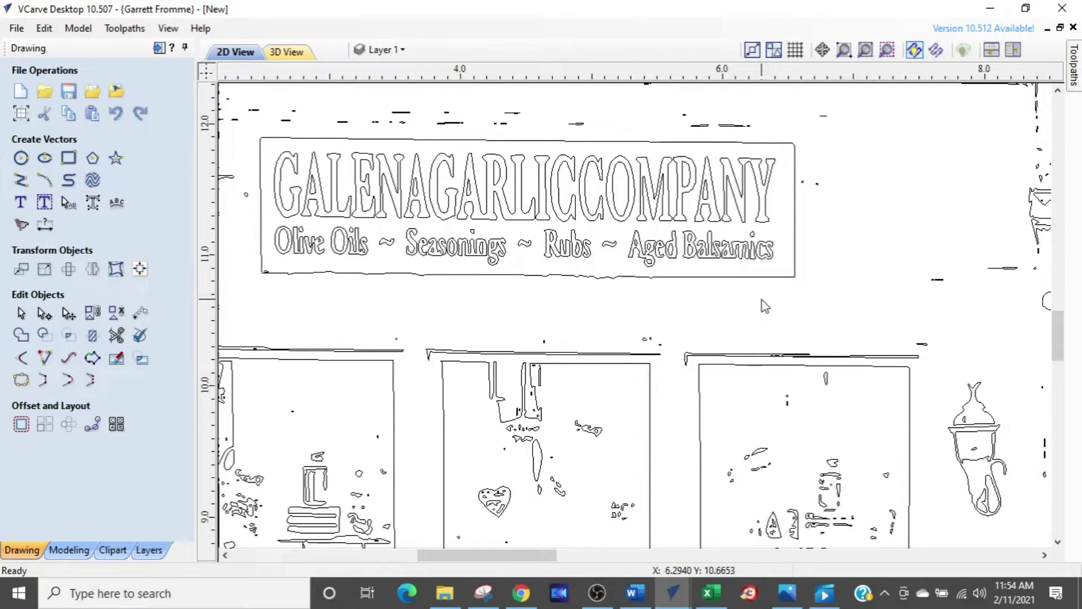
{"action": "scroll", "coordinate": [702, 303], "scroll_direction": "down", "scroll_amount": 6}
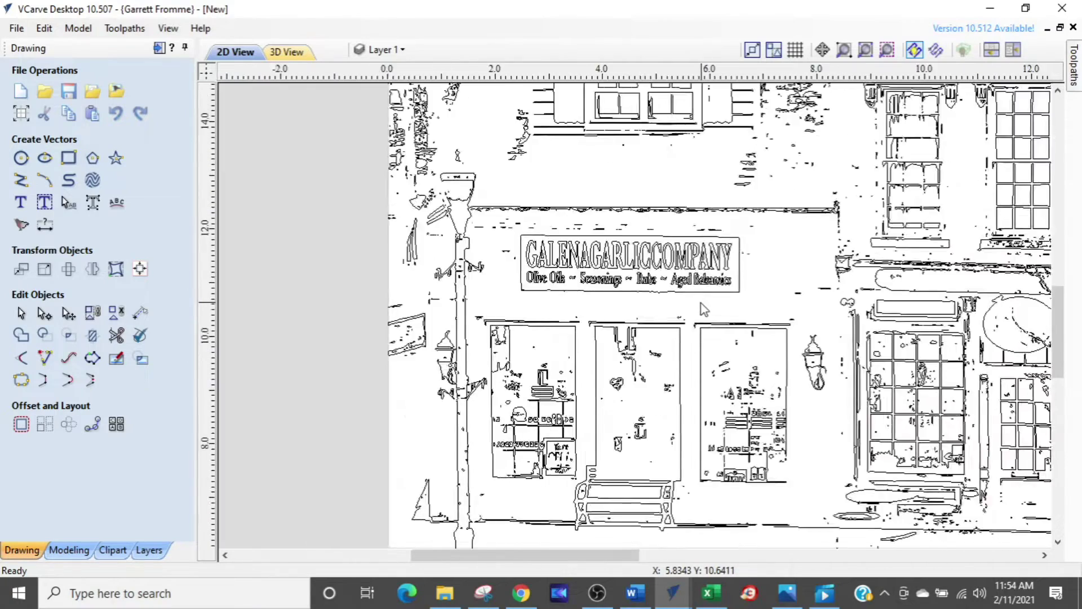
{"action": "scroll", "coordinate": [674, 302], "scroll_direction": "down", "scroll_amount": 5}
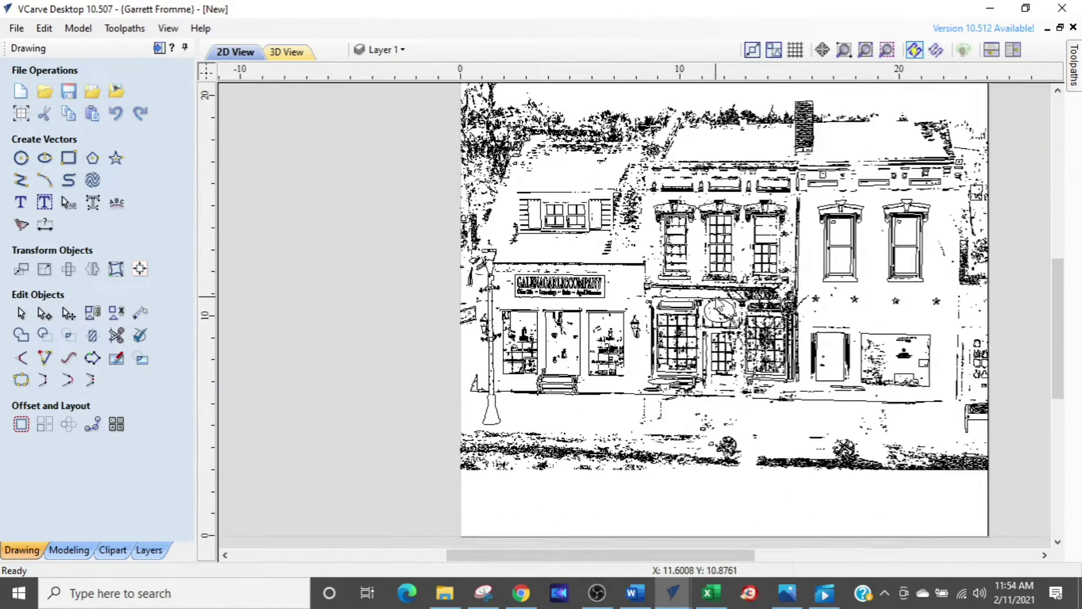
{"action": "scroll", "coordinate": [635, 297], "scroll_direction": "up", "scroll_amount": 5}
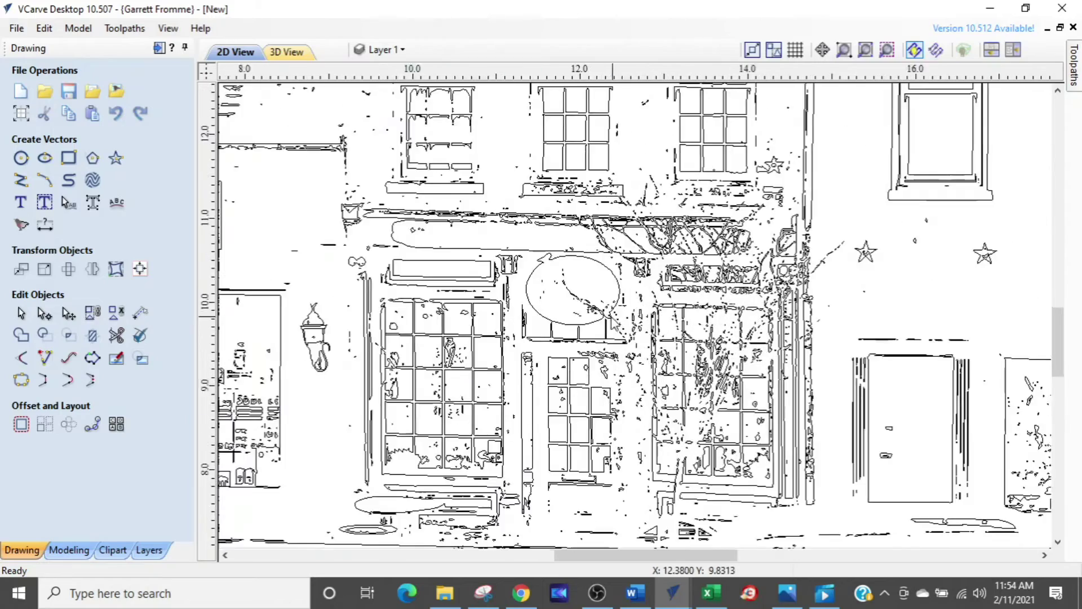
{"action": "scroll", "coordinate": [551, 314], "scroll_direction": "down", "scroll_amount": 5}
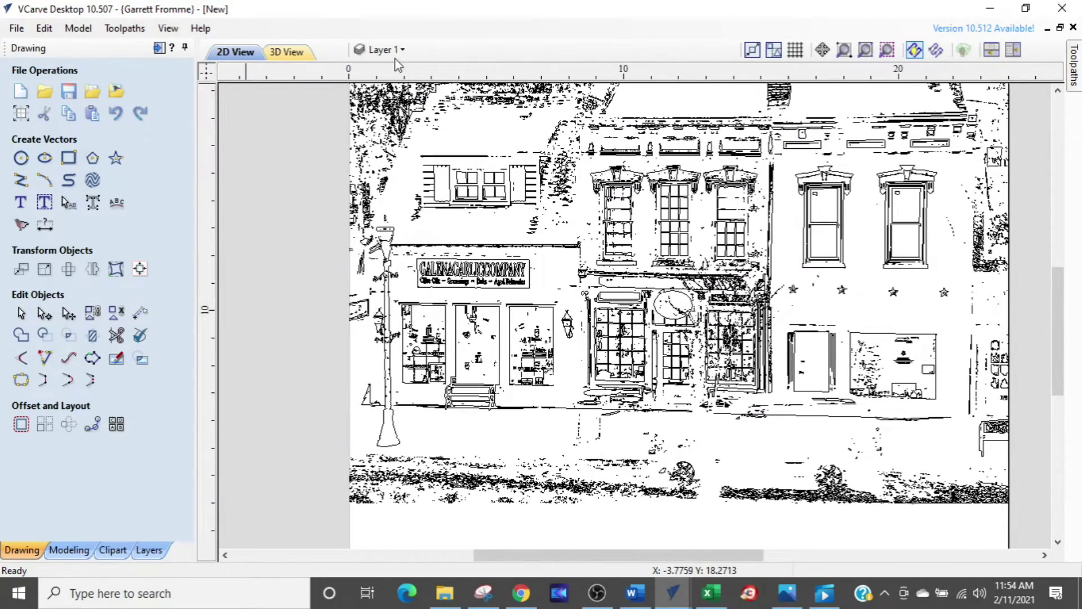
Hide Layer 1 and show the Bitmap Layer to examine the shop sign in the photo
{"action": "left_click", "coordinate": [394, 50]}
{"action": "left_click", "coordinate": [381, 91]}
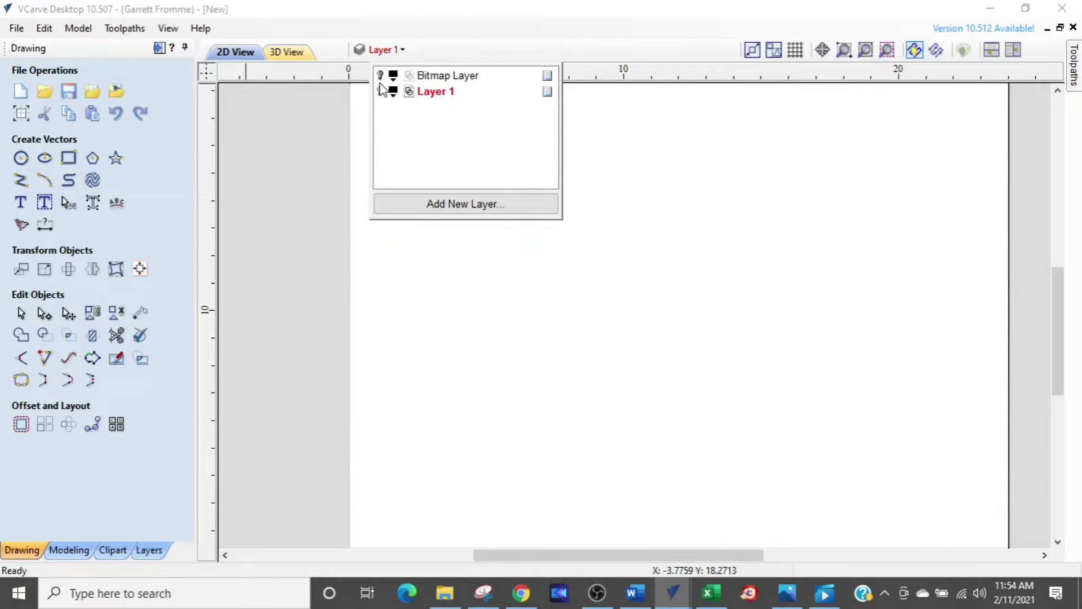
{"action": "left_click", "coordinate": [380, 75]}
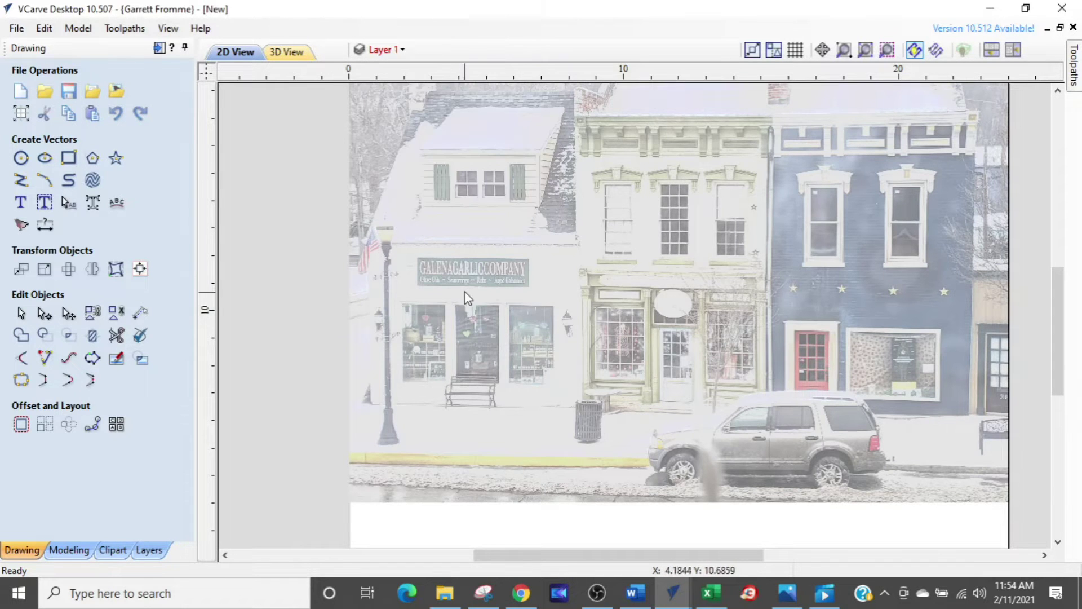
{"action": "scroll", "coordinate": [459, 298], "scroll_direction": "up", "scroll_amount": 3}
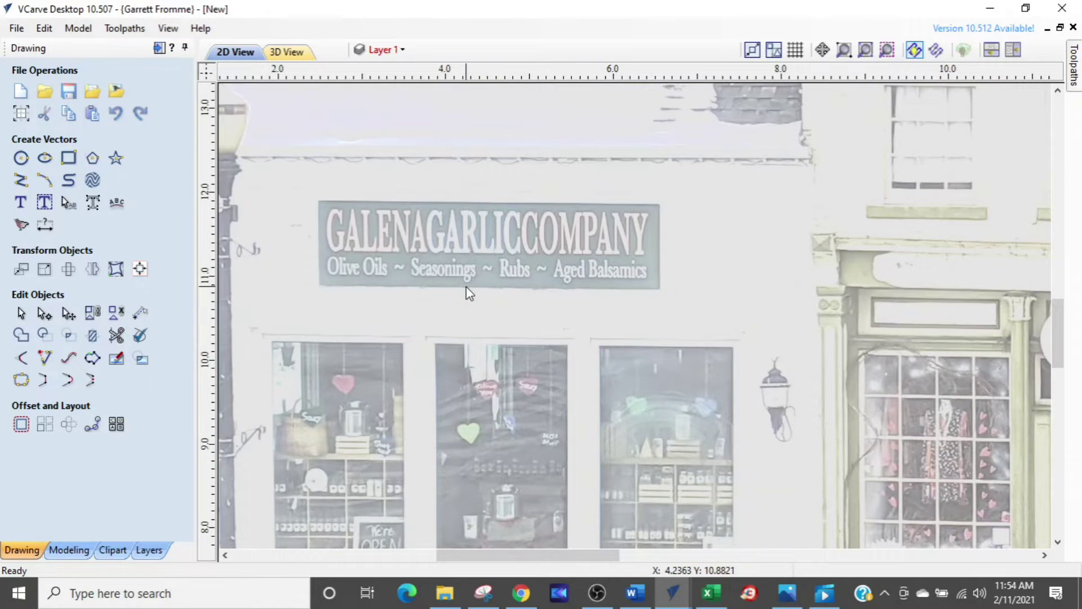
{"action": "scroll", "coordinate": [467, 293], "scroll_direction": "down", "scroll_amount": 3}
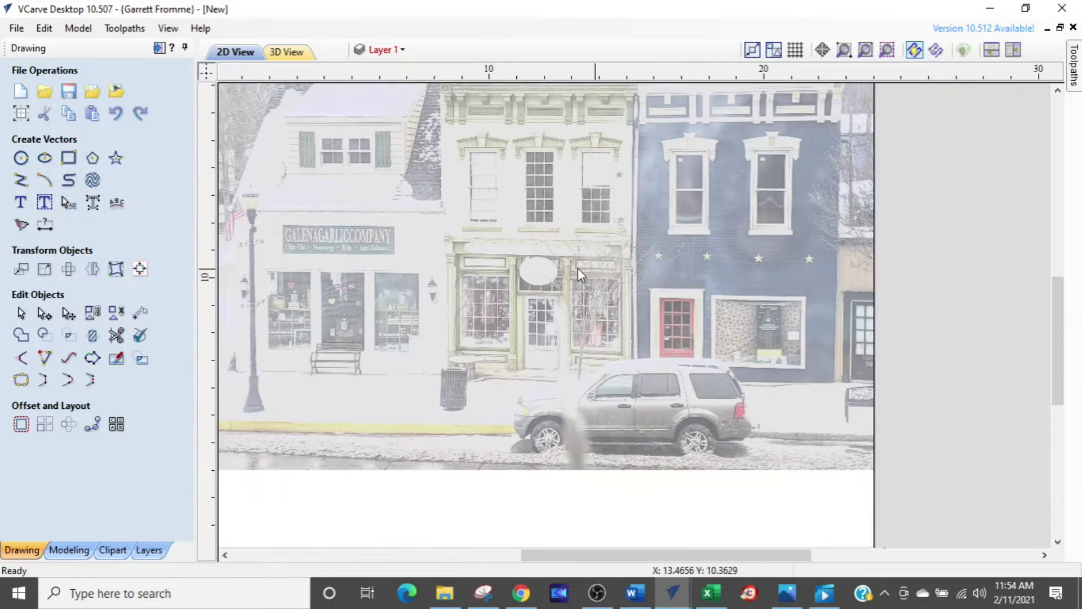
Show Layer 1 again and hide the Bitmap Layer
{"action": "left_click", "coordinate": [395, 50]}
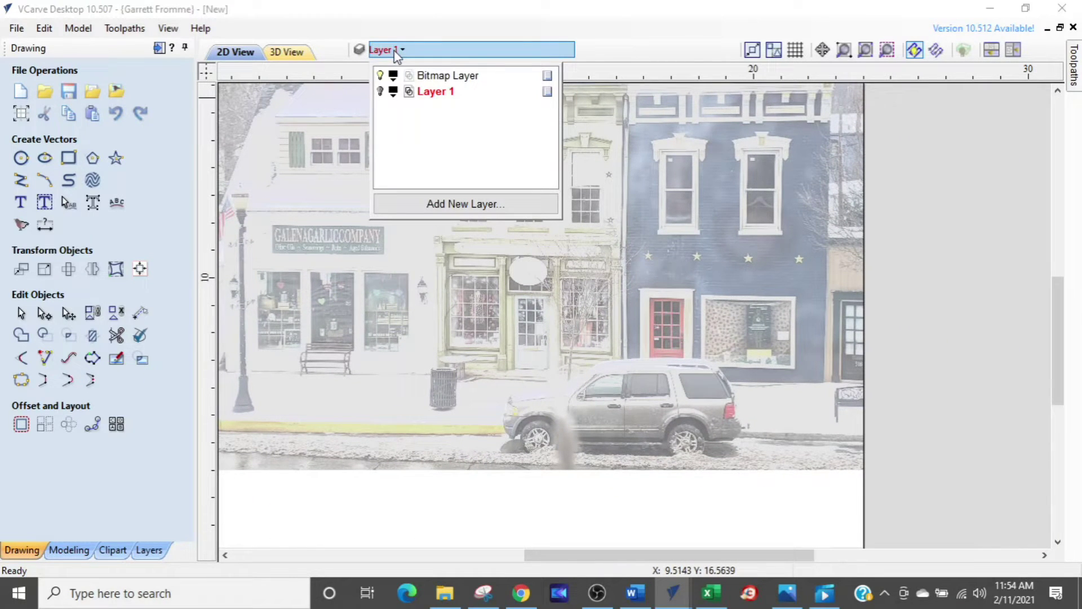
{"action": "left_click", "coordinate": [381, 93]}
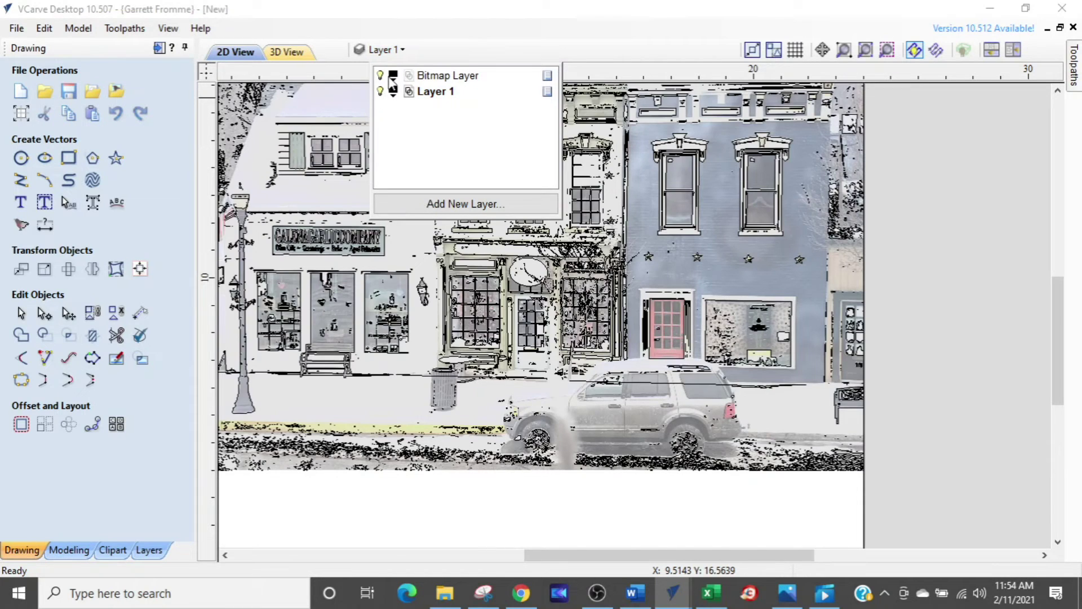
{"action": "left_click", "coordinate": [380, 75]}
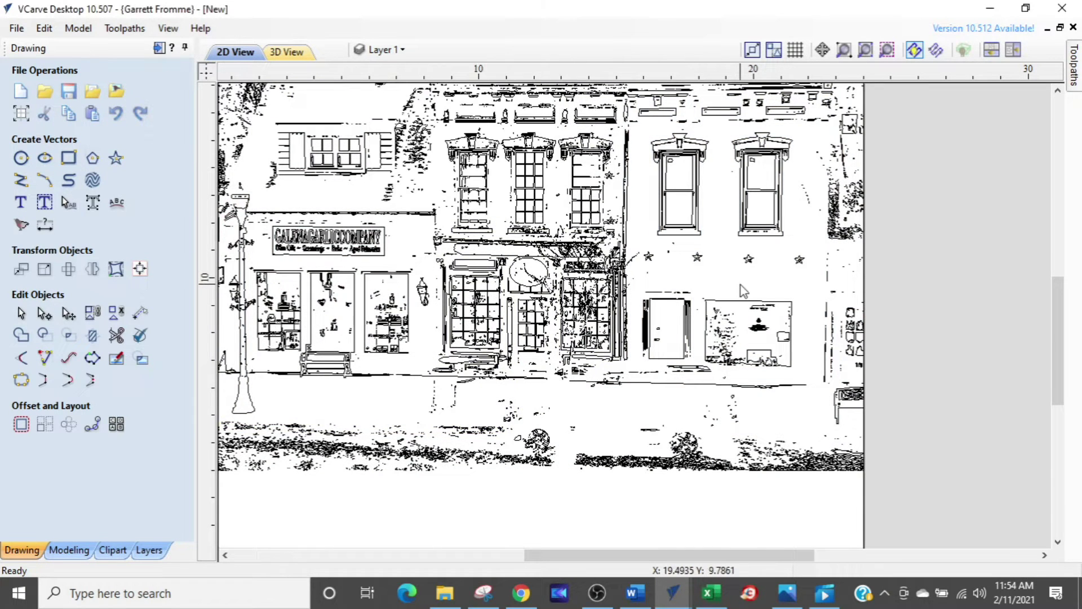
Examine the traced vectors across the three buildings, especially the stray detail around the left building's shop sign
{"action": "middle_click_drag", "start_coordinate": [395, 226], "coordinate": [491, 265]}
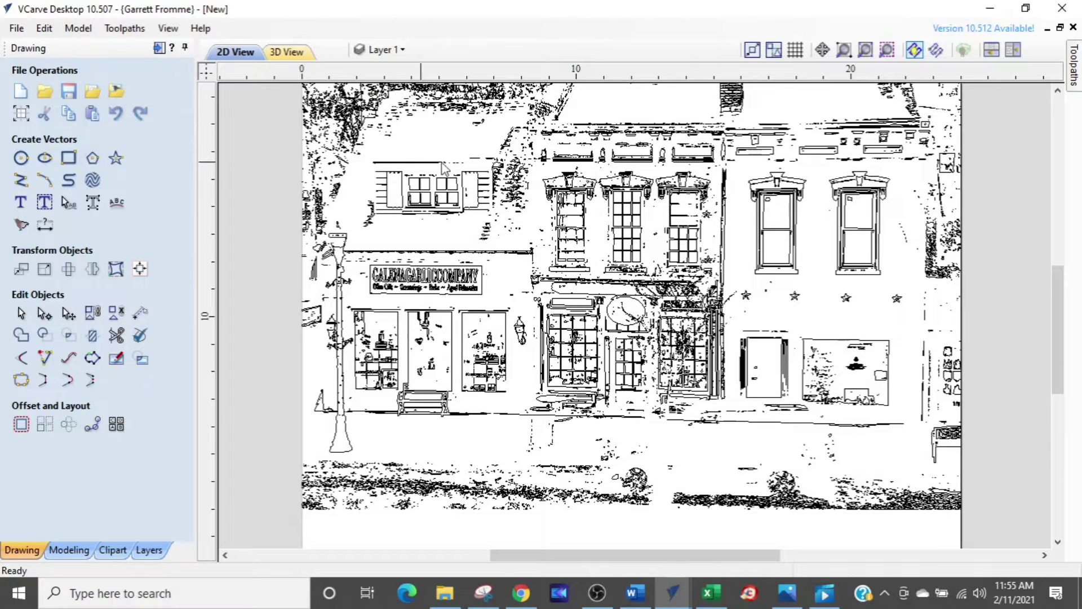
{"action": "scroll", "coordinate": [570, 246], "scroll_direction": "up", "scroll_amount": 1}
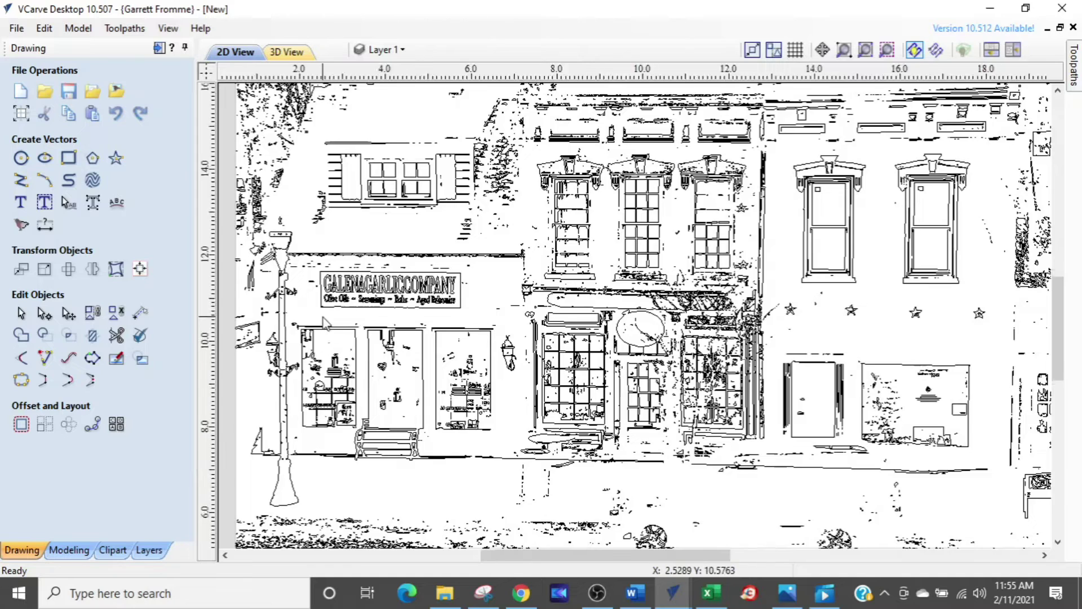
{"action": "scroll", "coordinate": [348, 281], "scroll_direction": "up", "scroll_amount": 6}
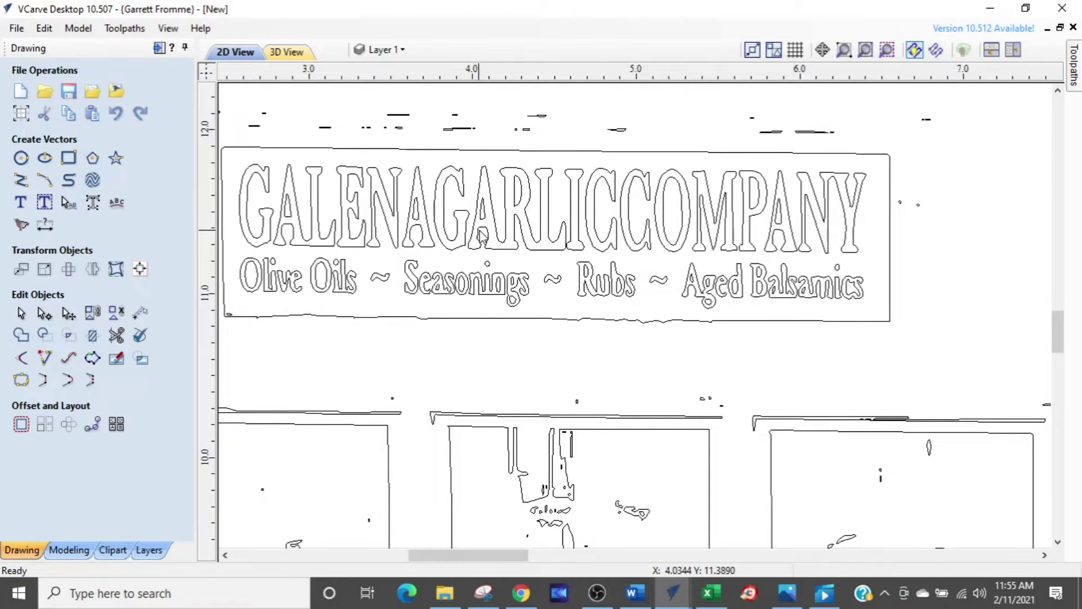
{"action": "scroll", "coordinate": [480, 237], "scroll_direction": "down", "scroll_amount": 2}
{"action": "scroll", "coordinate": [480, 237], "scroll_direction": "down", "scroll_amount": 2}
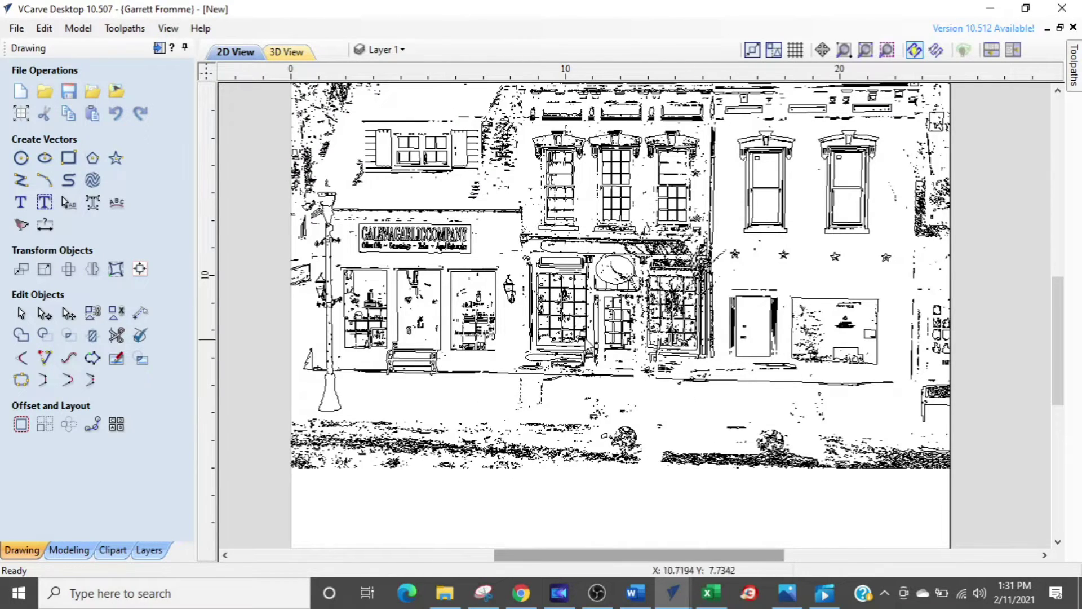
{"action": "scroll", "coordinate": [384, 239], "scroll_direction": "up", "scroll_amount": 2}
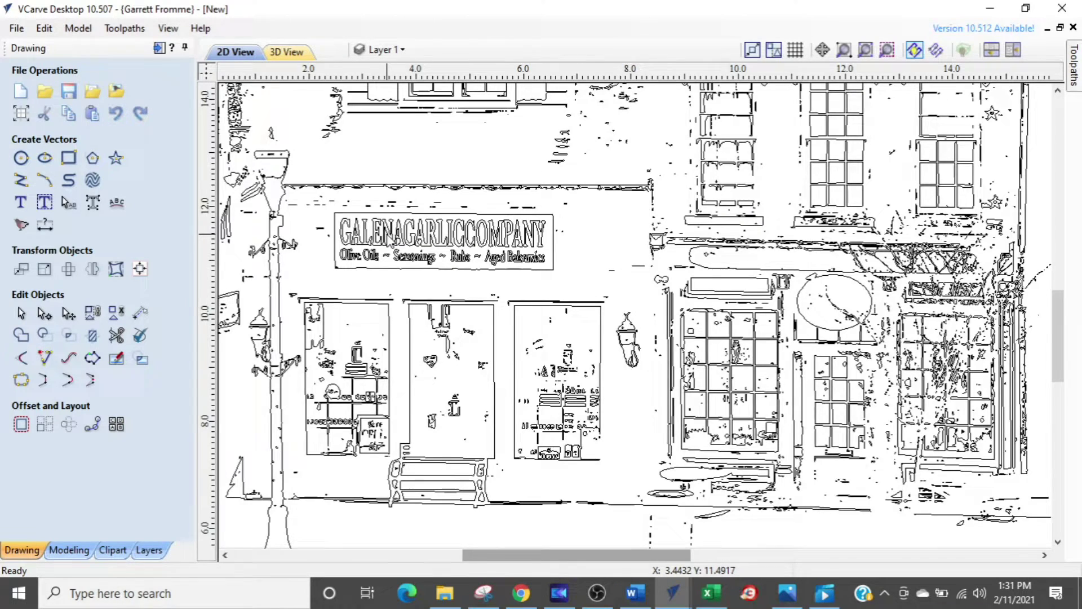
{"action": "scroll", "coordinate": [389, 240], "scroll_direction": "down", "scroll_amount": 2}
{"action": "scroll", "coordinate": [891, 268], "scroll_direction": "down", "scroll_amount": 1}
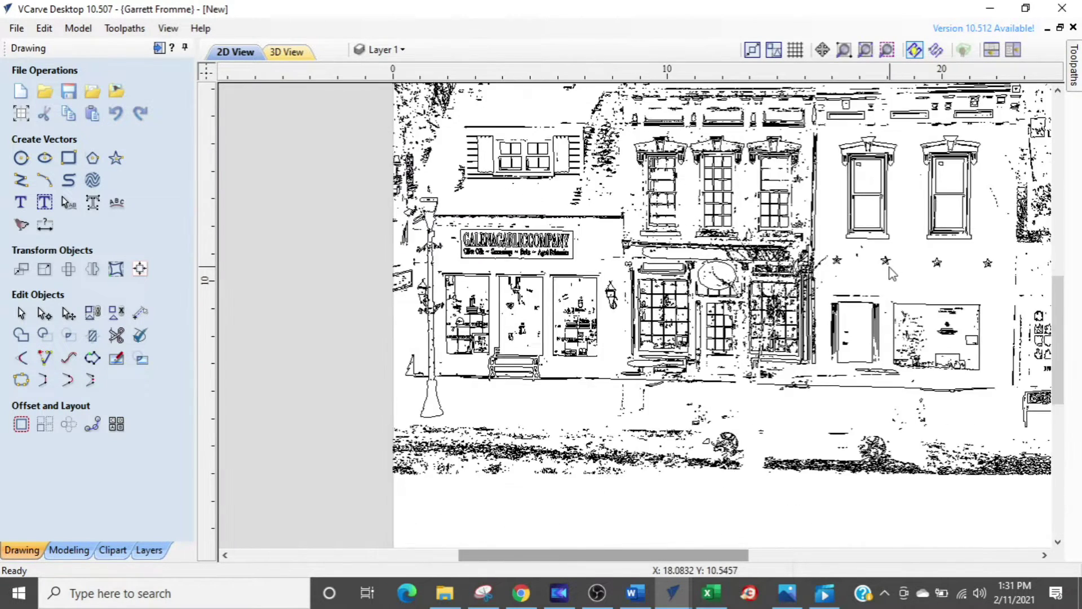
{"action": "middle_click_drag", "start_coordinate": [890, 268], "coordinate": [883, 289]}
{"action": "scroll", "coordinate": [451, 242], "scroll_direction": "up", "scroll_amount": 3}
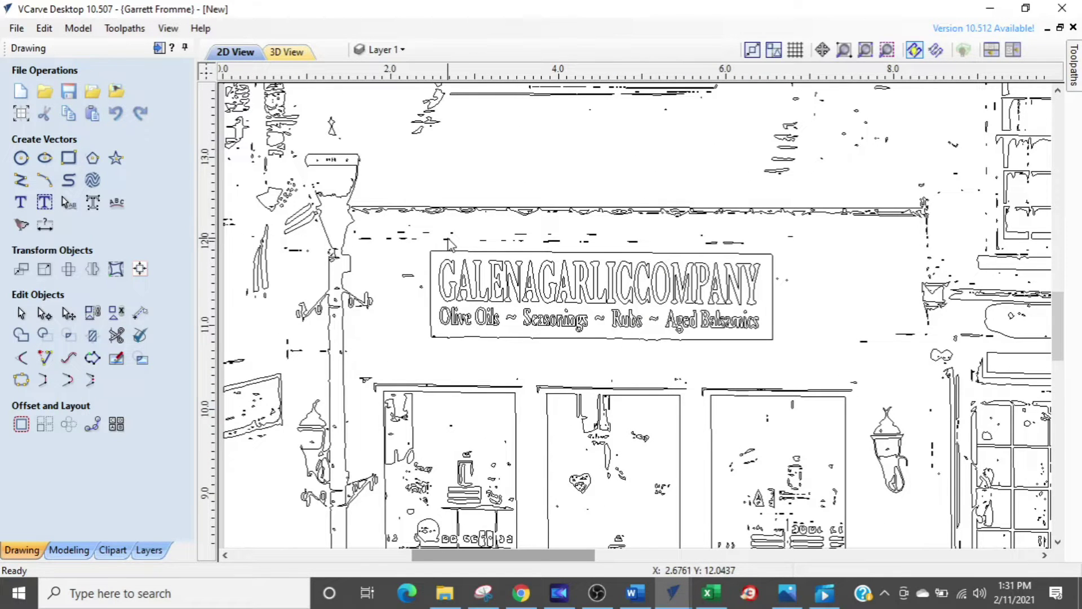
{"action": "scroll", "coordinate": [449, 242], "scroll_direction": "down", "scroll_amount": 3}
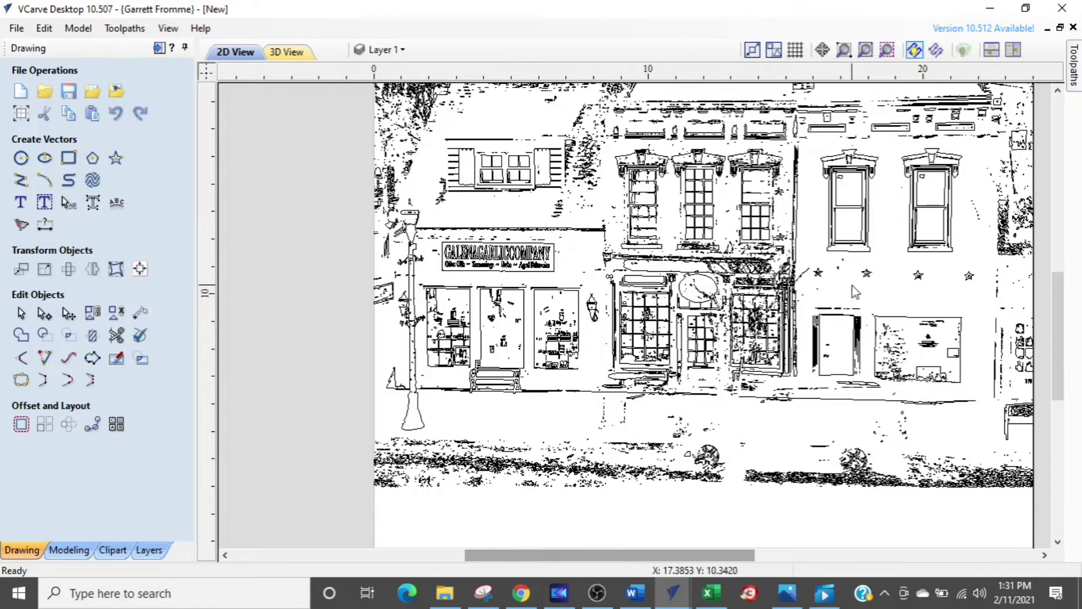
Delete the small speckle vectors between the lamp post and the Galena Garlic Company sign
{"action": "mouse_move", "coordinate": [330, 433]}
{"action": "left_mouse_down"}
{"action": "mouse_move", "coordinate": [353, 401]}
{"action": "mouse_move", "coordinate": [532, 344]}
{"action": "left_mouse_up"}
{"action": "left_click", "coordinate": [279, 299]}
{"action": "scroll", "coordinate": [470, 255], "scroll_direction": "up", "scroll_amount": 1}
{"action": "scroll", "coordinate": [328, 247], "scroll_direction": "up", "scroll_amount": 1}
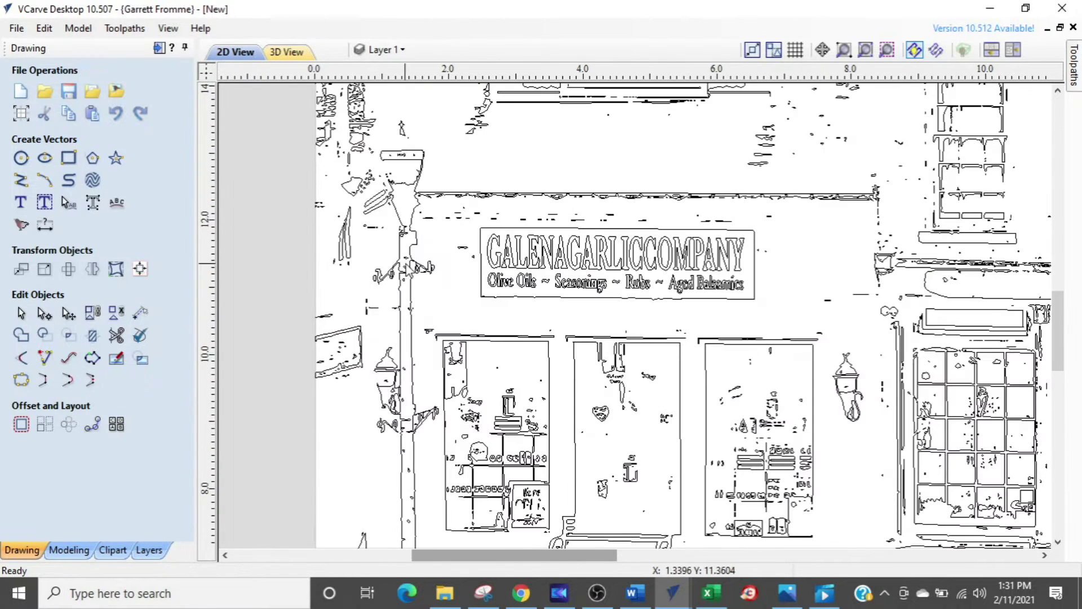
{"action": "left_click_drag", "start_coordinate": [451, 273], "coordinate": [489, 192]}
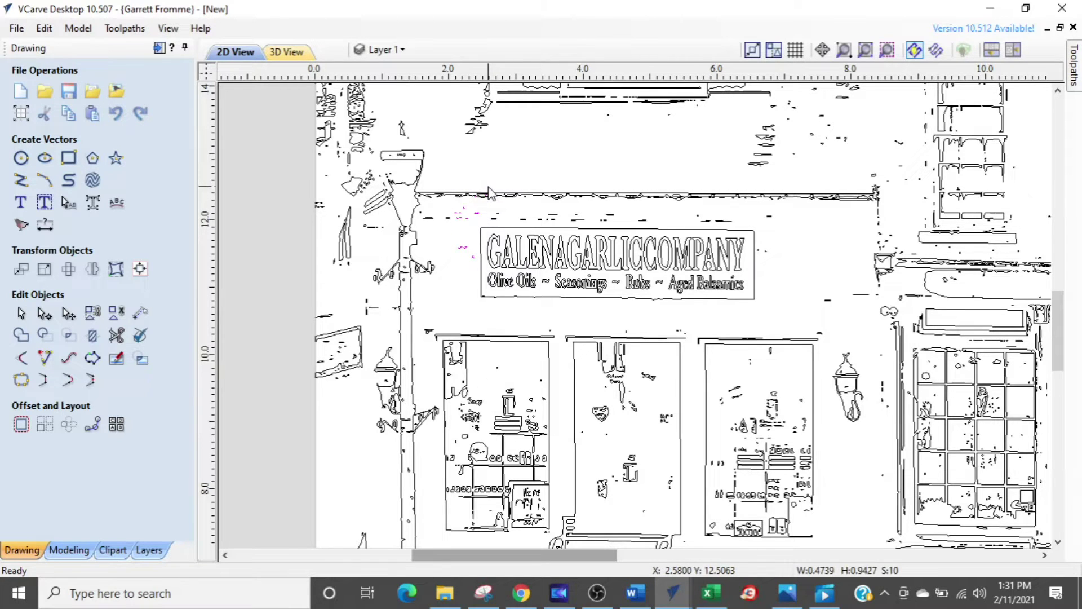
{"action": "left_click", "coordinate": [515, 206]}
Delete the scattered dash vectors between the roof edge and the top of the shop sign
{"action": "scroll", "coordinate": [457, 244], "scroll_direction": "up", "scroll_amount": 2}
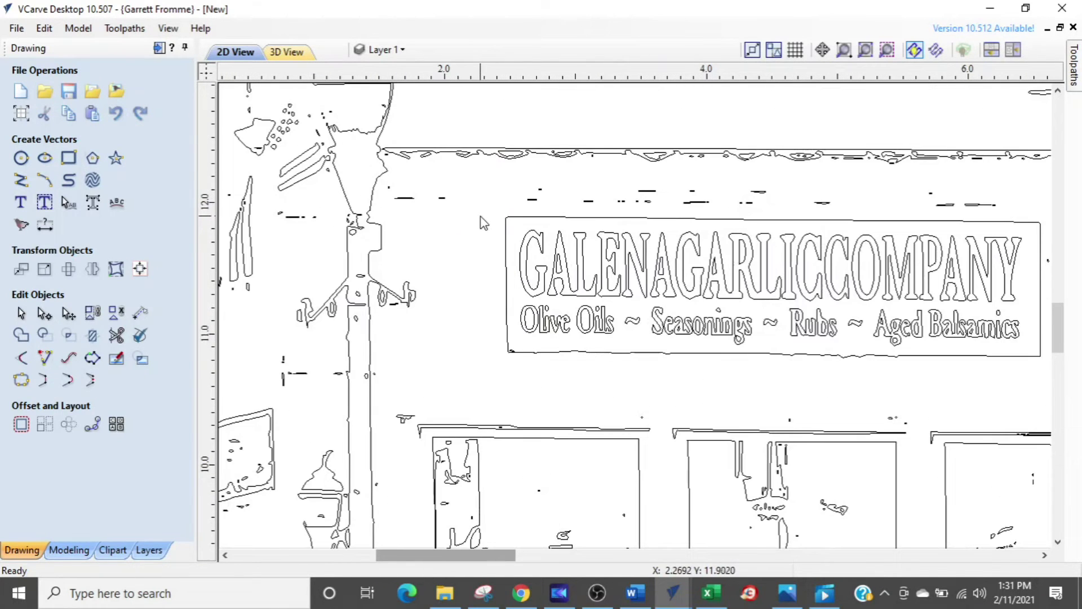
{"action": "left_click_drag", "start_coordinate": [951, 197], "coordinate": [1026, 184]}
{"action": "key", "text": "Delete"}
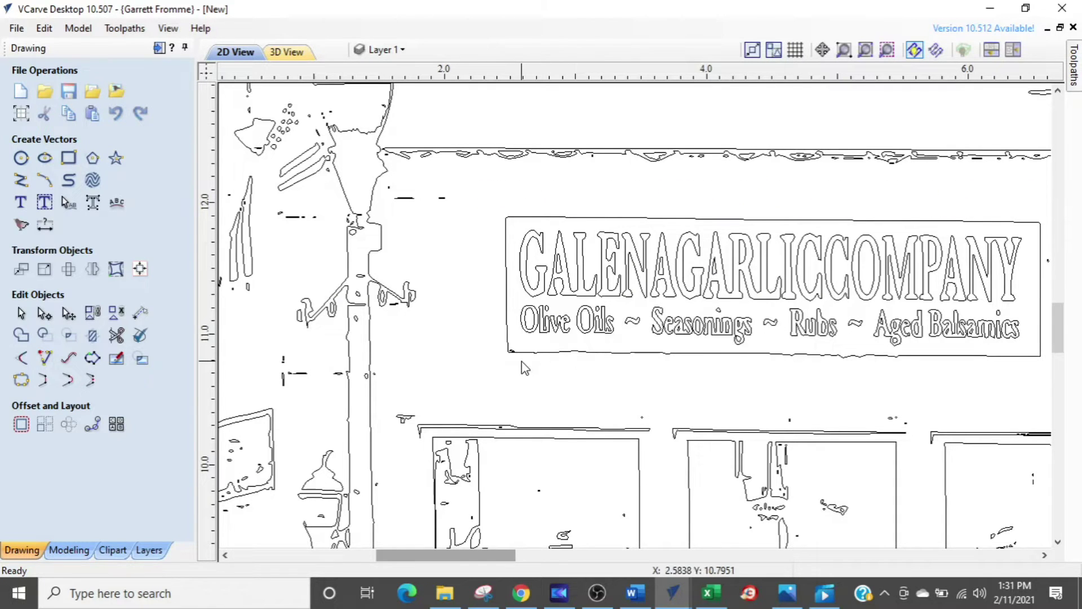
{"action": "scroll", "coordinate": [719, 327], "scroll_direction": "up", "scroll_amount": 2}
{"action": "scroll", "coordinate": [719, 327], "scroll_direction": "down", "scroll_amount": 4}
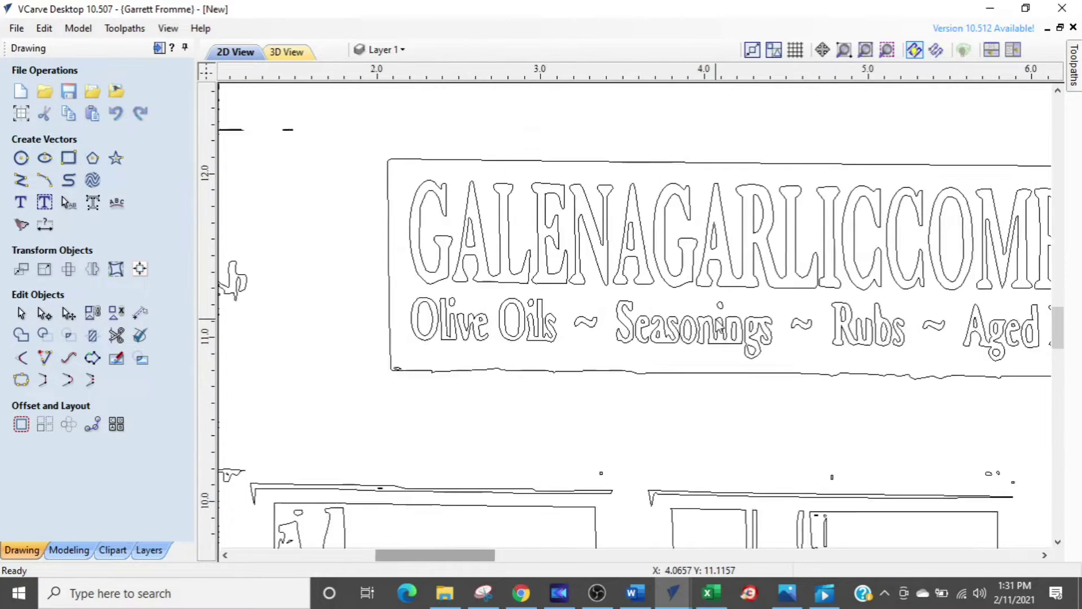
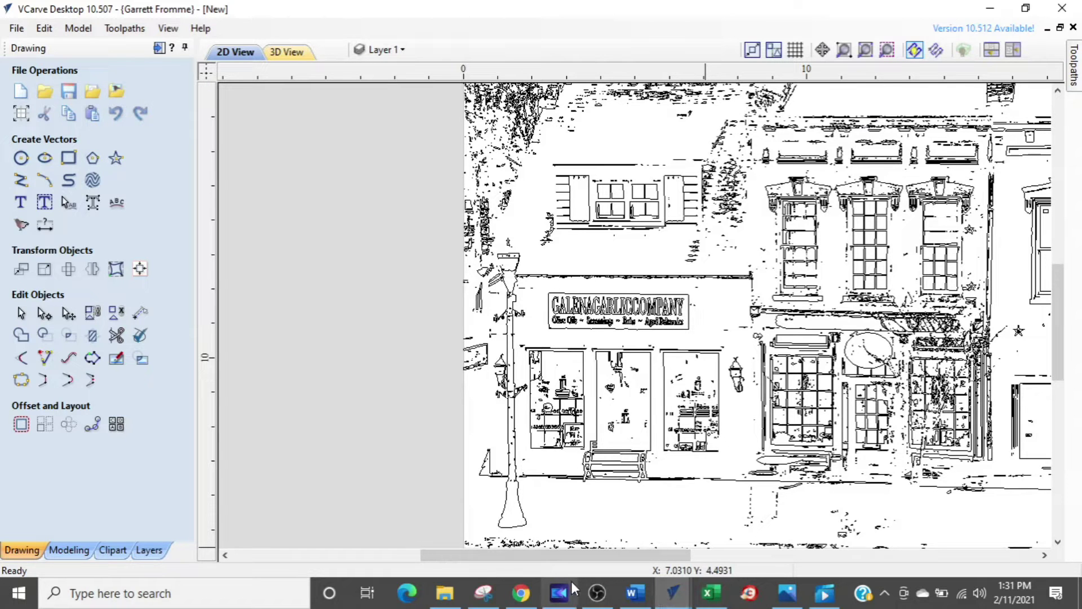
{"action": "left_click", "coordinate": [597, 592]}
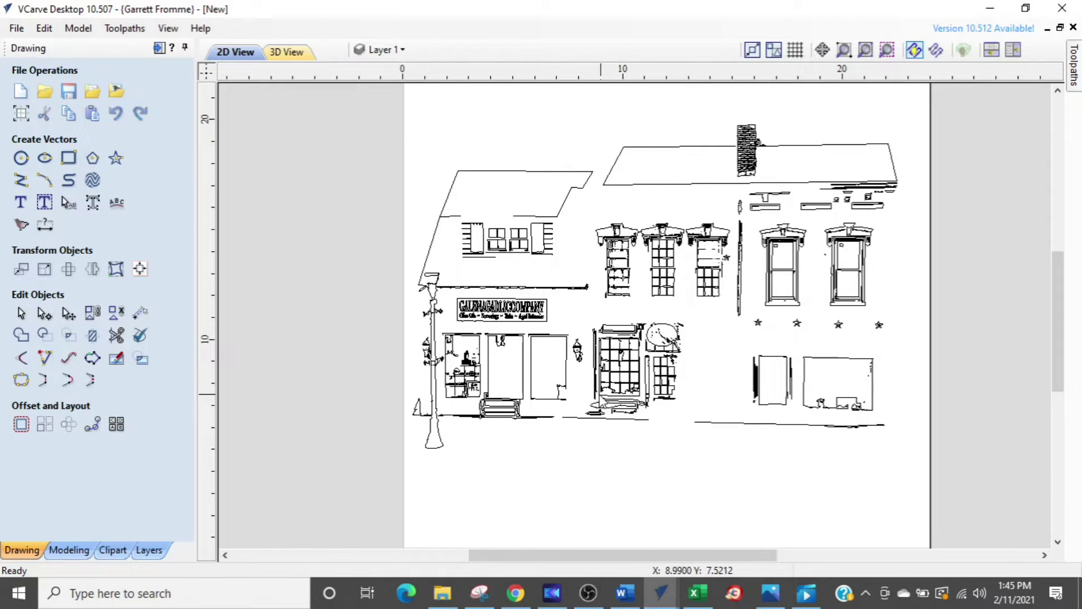
Swap the drawing tools for the toolpath operations and check which layers exist
{"action": "scroll", "coordinate": [462, 322], "scroll_direction": "up", "scroll_amount": 4}
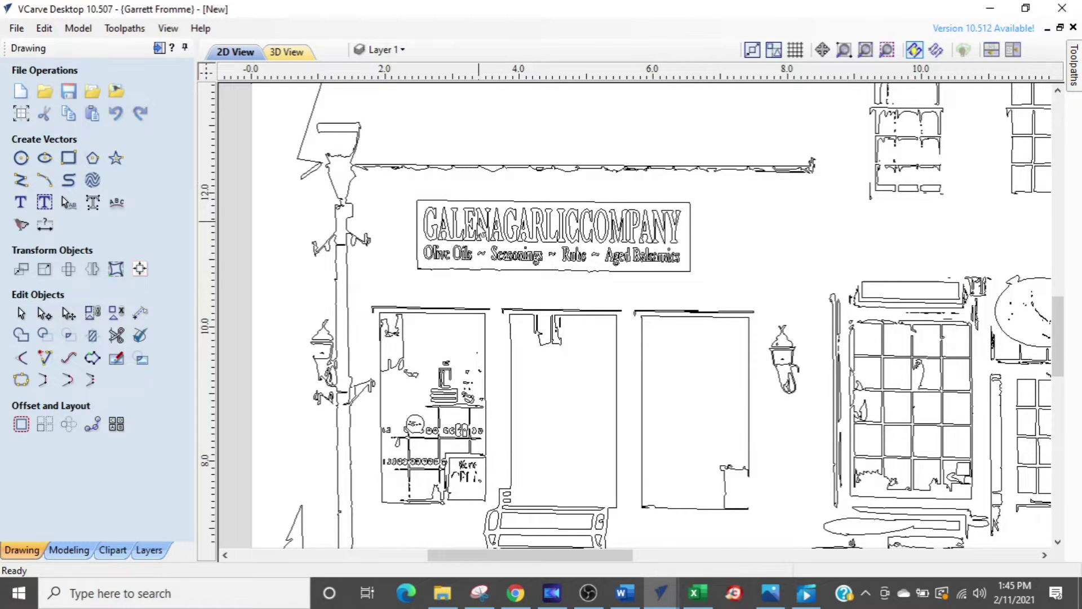
{"action": "left_click", "coordinate": [159, 49]}
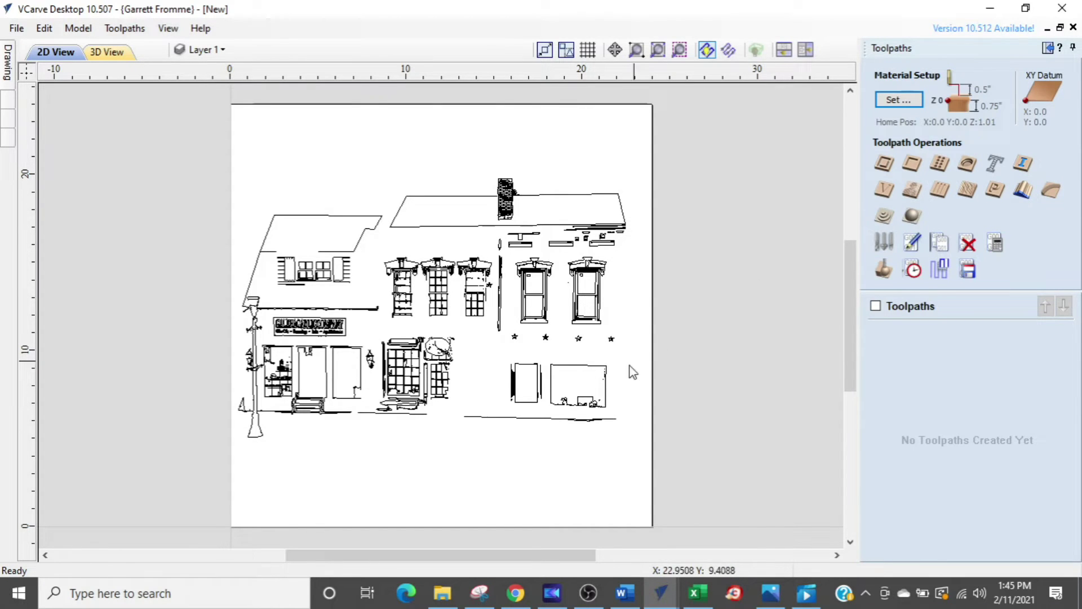
{"action": "left_click", "coordinate": [215, 52]}
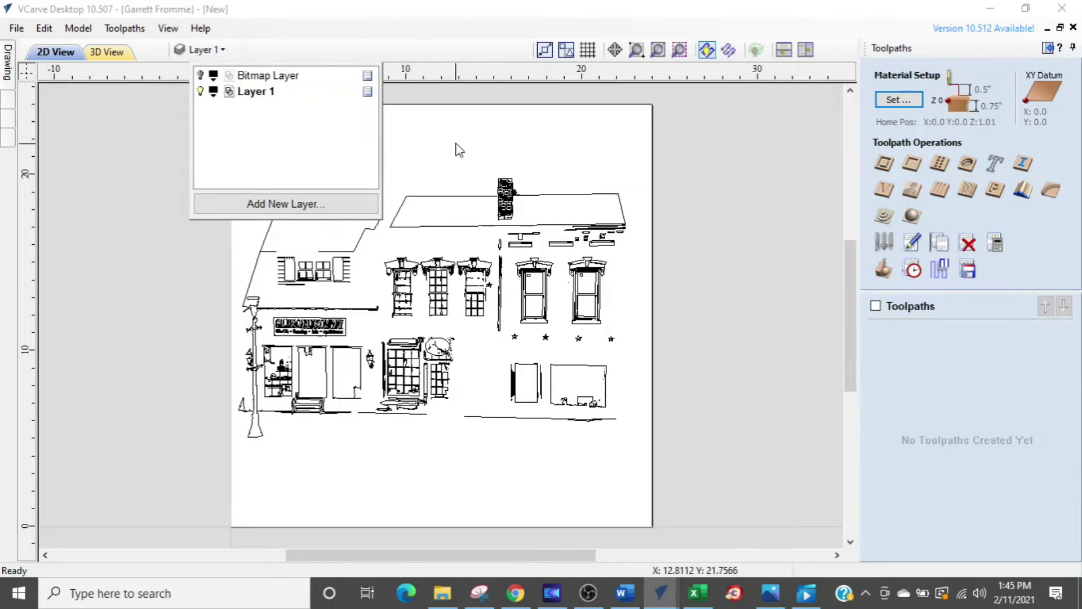
{"action": "left_click", "coordinate": [451, 160]}
Copy the Galena Garlic Company sign vectors, including their border, onto a new layer named Logo
{"action": "scroll", "coordinate": [270, 328], "scroll_direction": "up", "scroll_amount": 3}
{"action": "scroll", "coordinate": [269, 329], "scroll_direction": "up", "scroll_amount": 2}
{"action": "left_click_drag", "start_coordinate": [253, 370], "coordinate": [520, 295]}
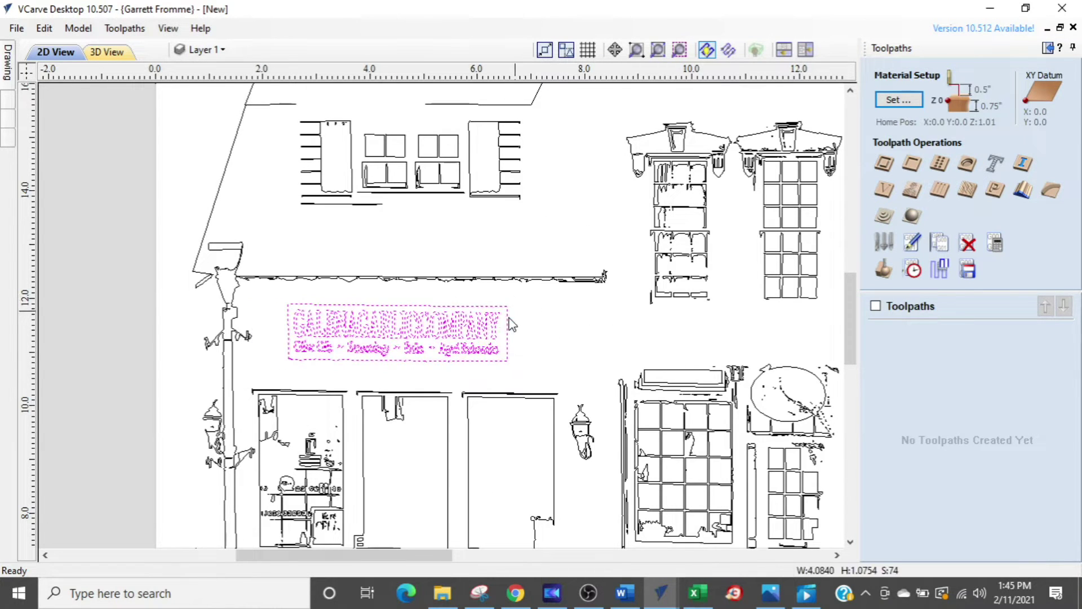
{"action": "right_click", "coordinate": [440, 339]}
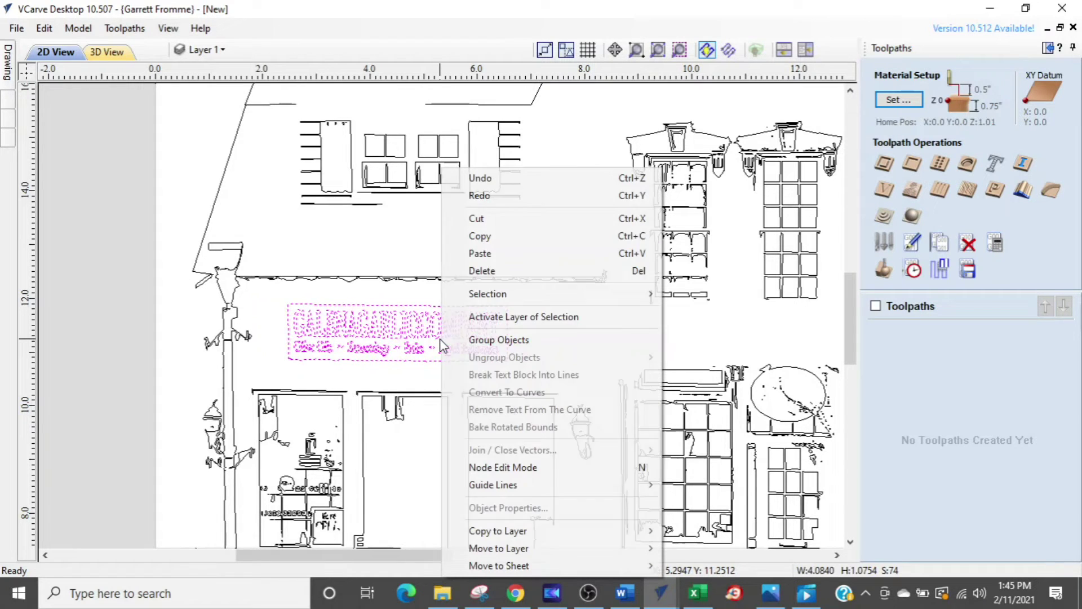
{"action": "mouse_move", "coordinate": [500, 536]}
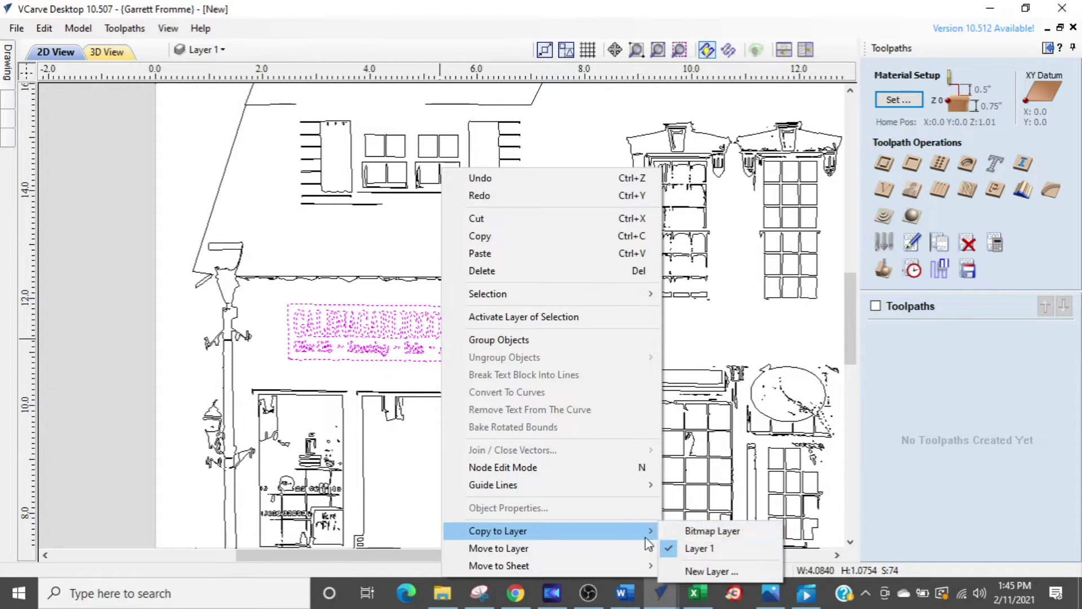
{"action": "left_click", "coordinate": [699, 571]}
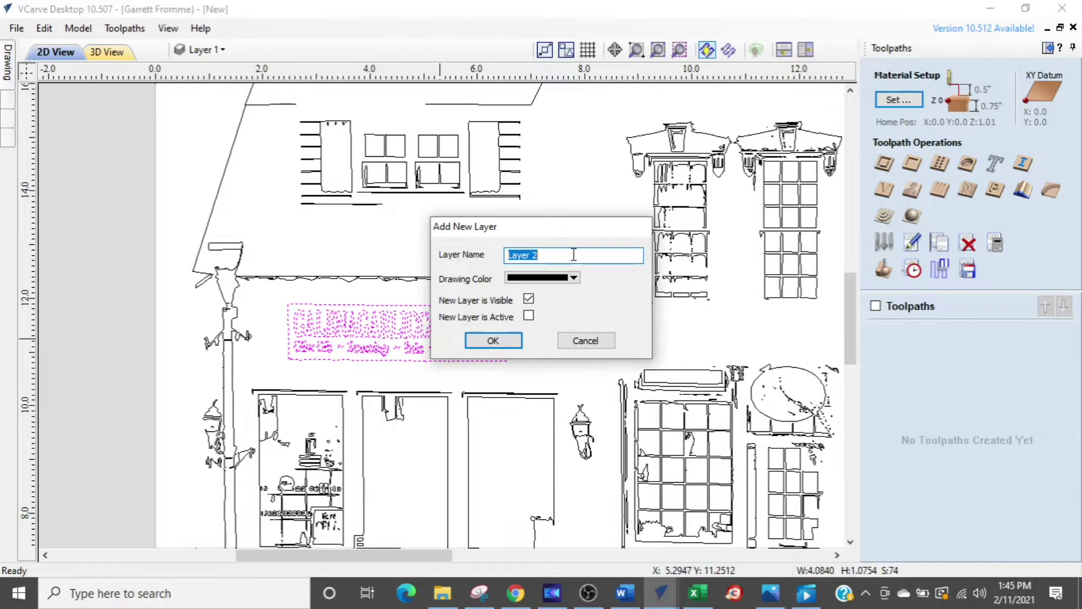
{"action": "type", "text": "Logo"}
{"action": "key", "text": "Return"}
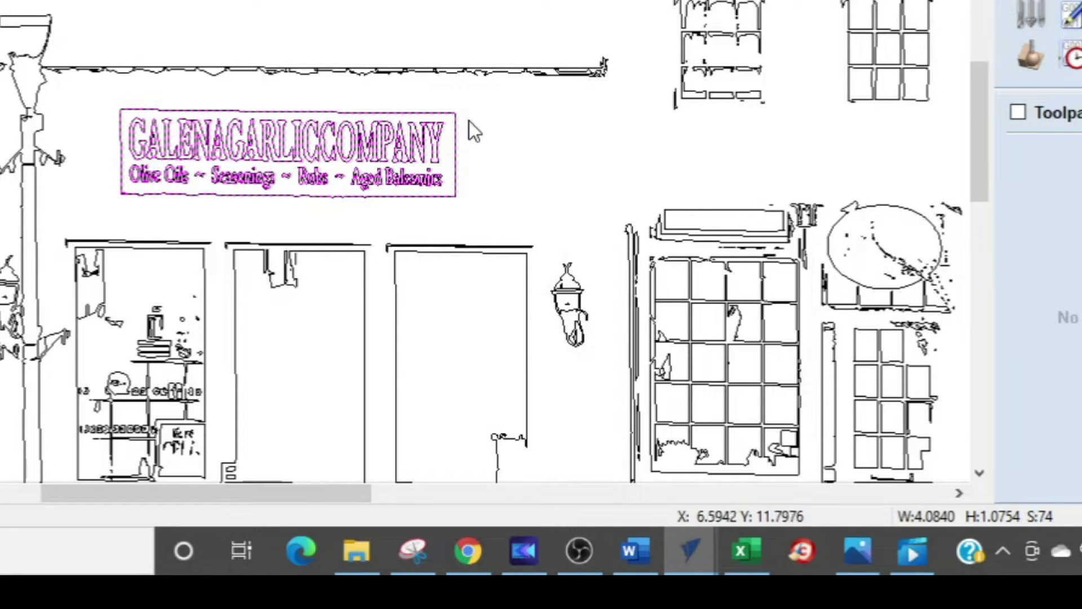
Review the layer and sheet destinations offered for copying or moving the selected sign vectors, then clear the selection
{"action": "right_click", "coordinate": [303, 156]}
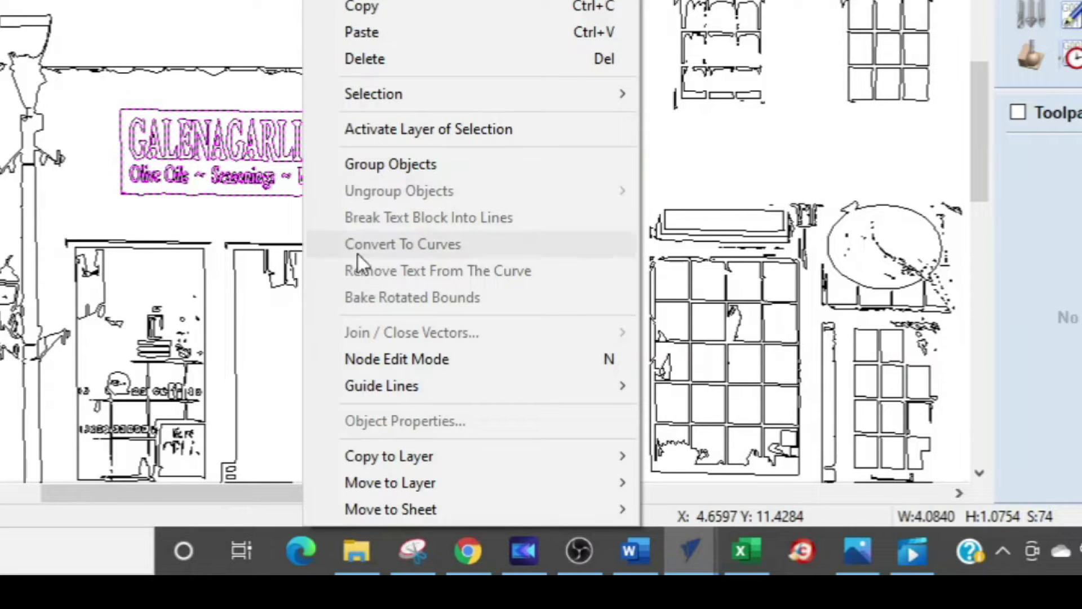
{"action": "mouse_move", "coordinate": [388, 464]}
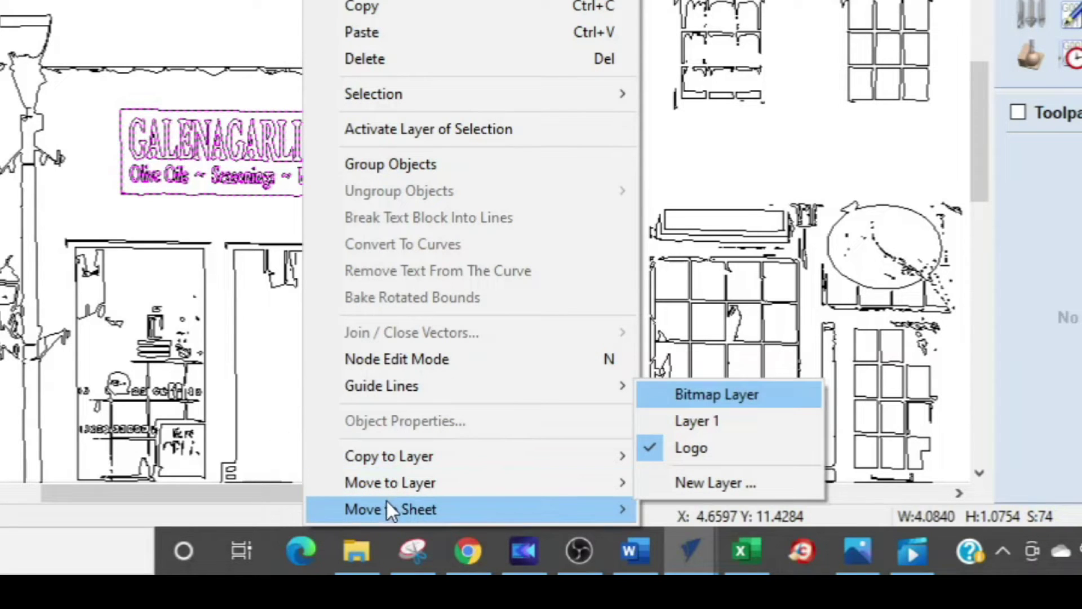
{"action": "mouse_move", "coordinate": [420, 456]}
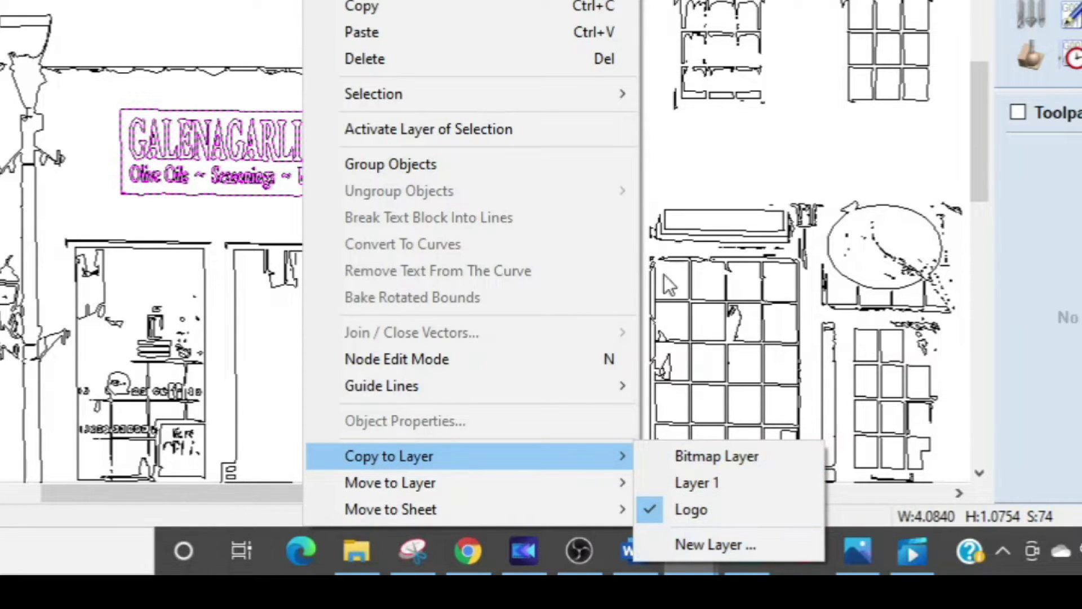
{"action": "left_click", "coordinate": [68, 215]}
Show the Logo layer, Layer 1 and the Bitmap Layer one at a time to compare their contents
{"action": "left_click", "coordinate": [208, 50]}
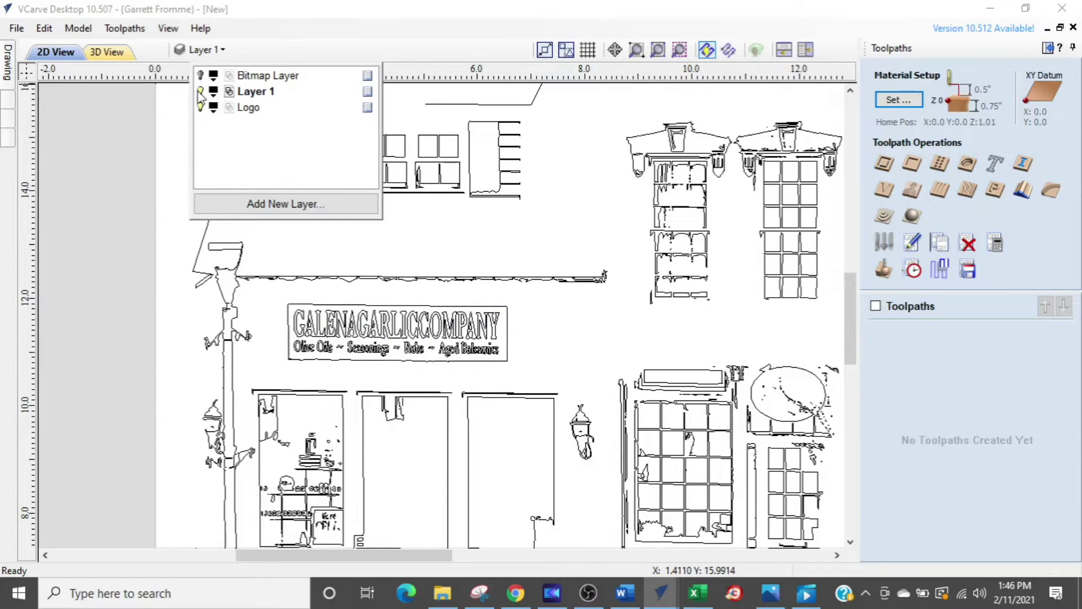
{"action": "left_click", "coordinate": [200, 92]}
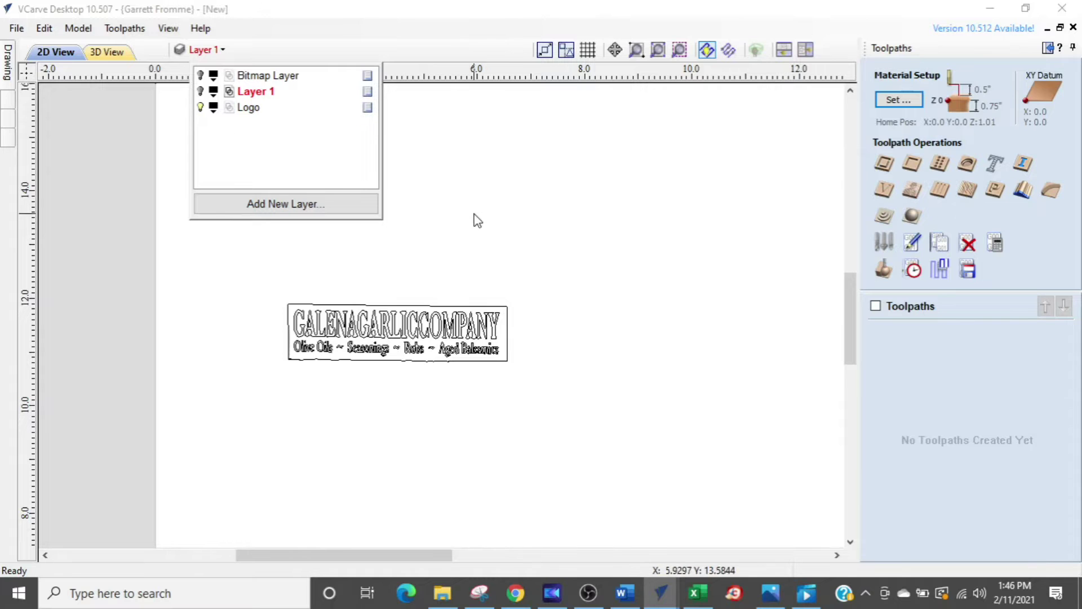
{"action": "left_click", "coordinate": [200, 92]}
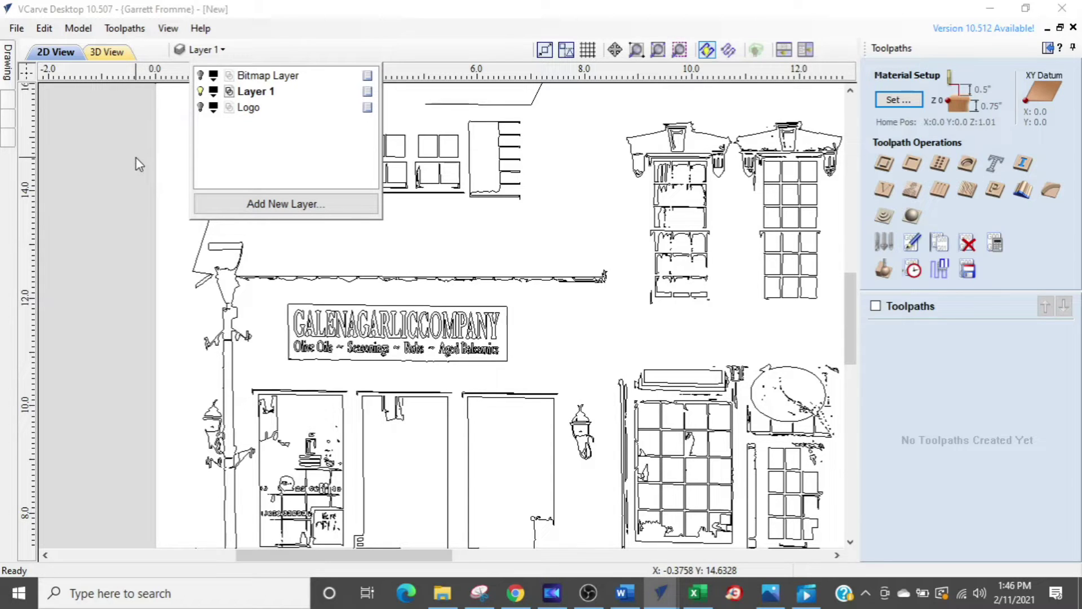
{"action": "left_click", "coordinate": [201, 91]}
{"action": "left_click", "coordinate": [201, 76]}
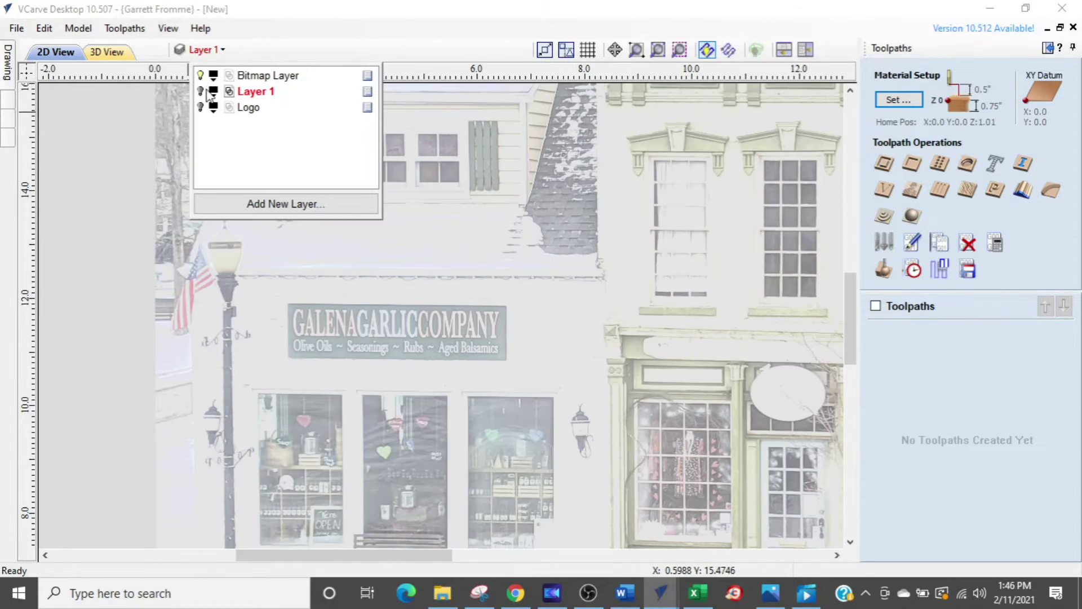
Make Logo the active layer, hide the Bitmap Layer and show the Logo layer
{"action": "left_click", "coordinate": [243, 108]}
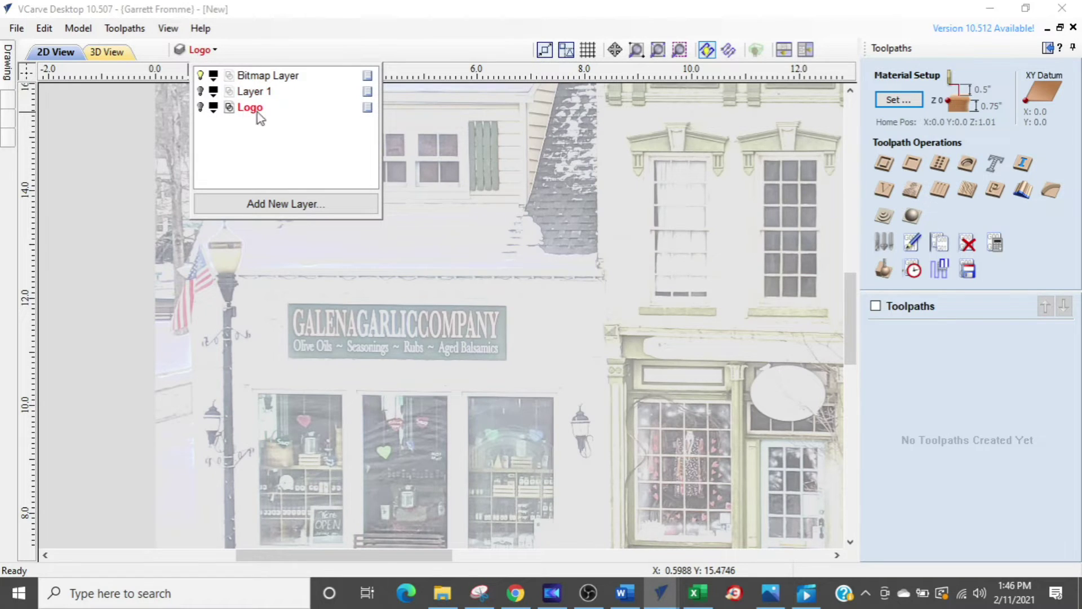
{"action": "left_click", "coordinate": [201, 75]}
{"action": "left_click", "coordinate": [202, 108]}
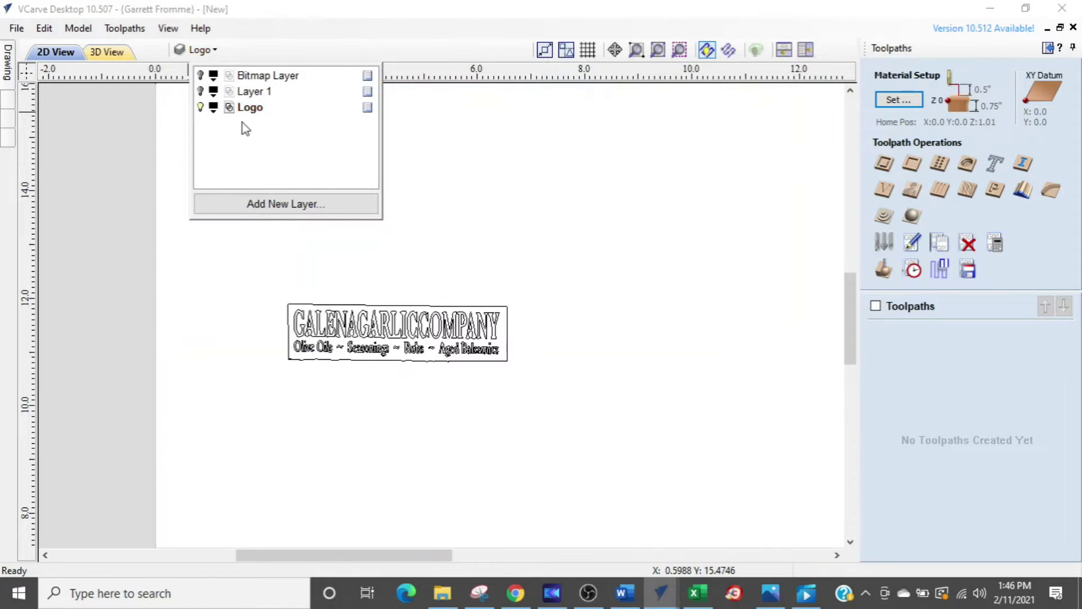
Enlarge the sign vectors proportionally to about 20.7 by 5.4 inches so they nearly span the job's width
{"action": "scroll", "coordinate": [497, 369], "scroll_direction": "down", "scroll_amount": 2}
{"action": "scroll", "coordinate": [499, 371], "scroll_direction": "down", "scroll_amount": 4}
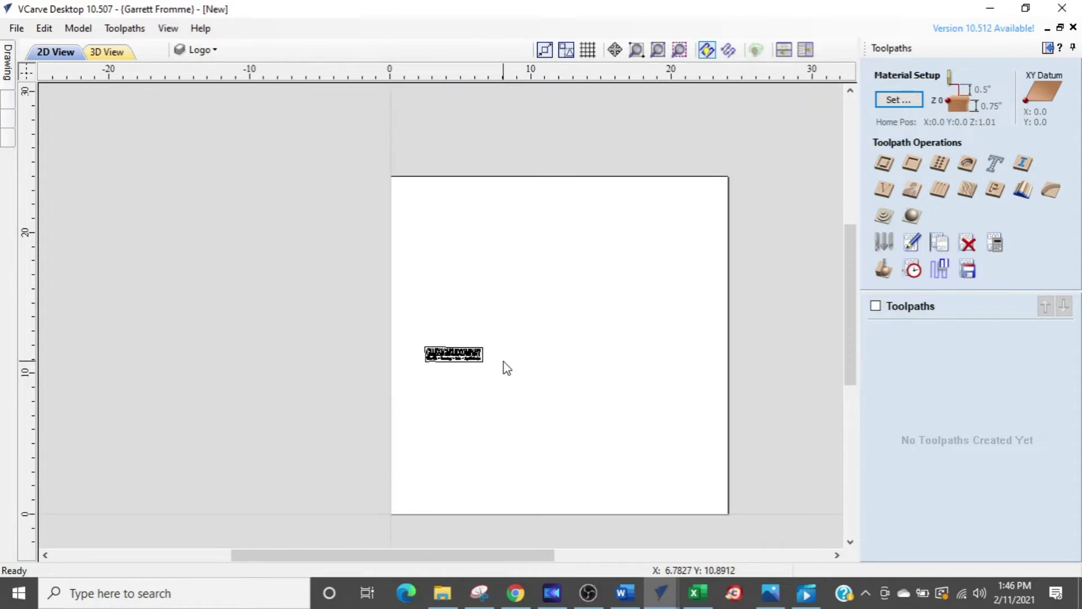
{"action": "left_click_drag", "start_coordinate": [304, 376], "coordinate": [431, 283]}
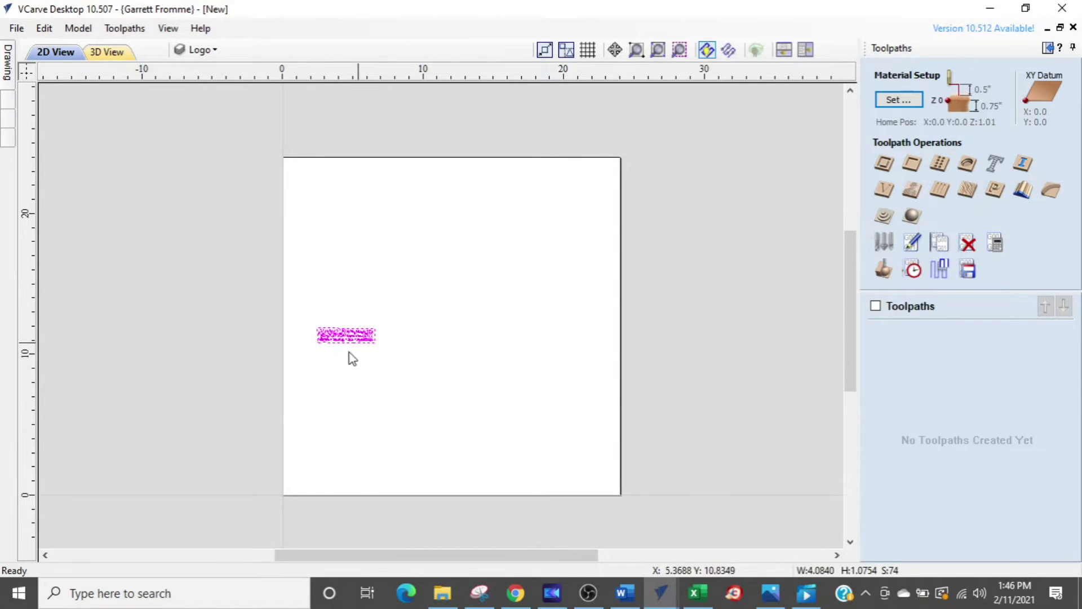
{"action": "scroll", "coordinate": [302, 374], "scroll_direction": "up", "scroll_amount": 4}
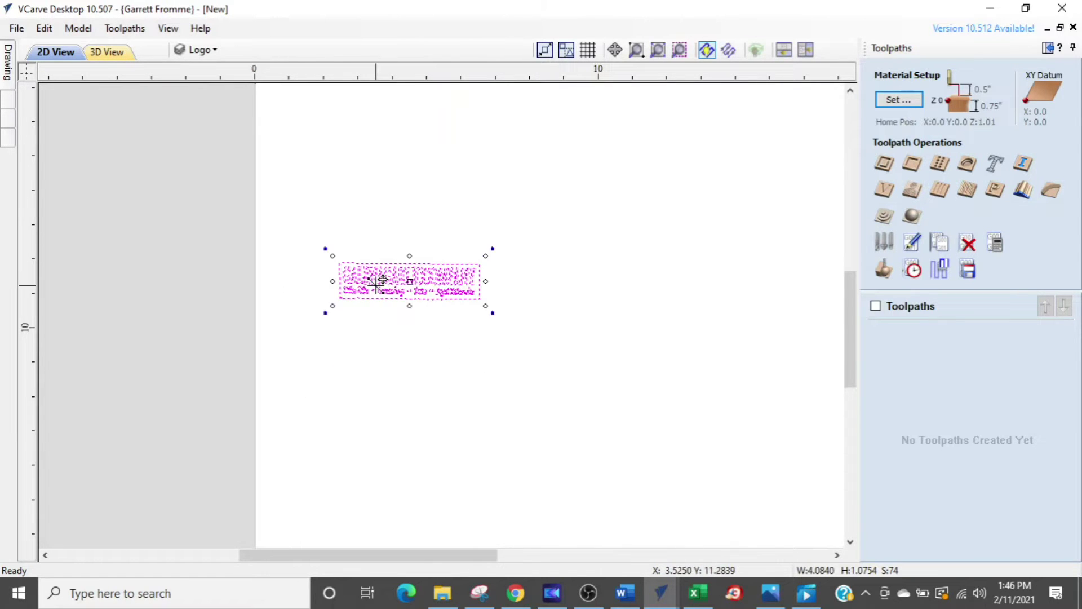
{"action": "scroll", "coordinate": [467, 266], "scroll_direction": "down", "scroll_amount": 1}
{"action": "scroll", "coordinate": [475, 262], "scroll_direction": "down", "scroll_amount": 1}
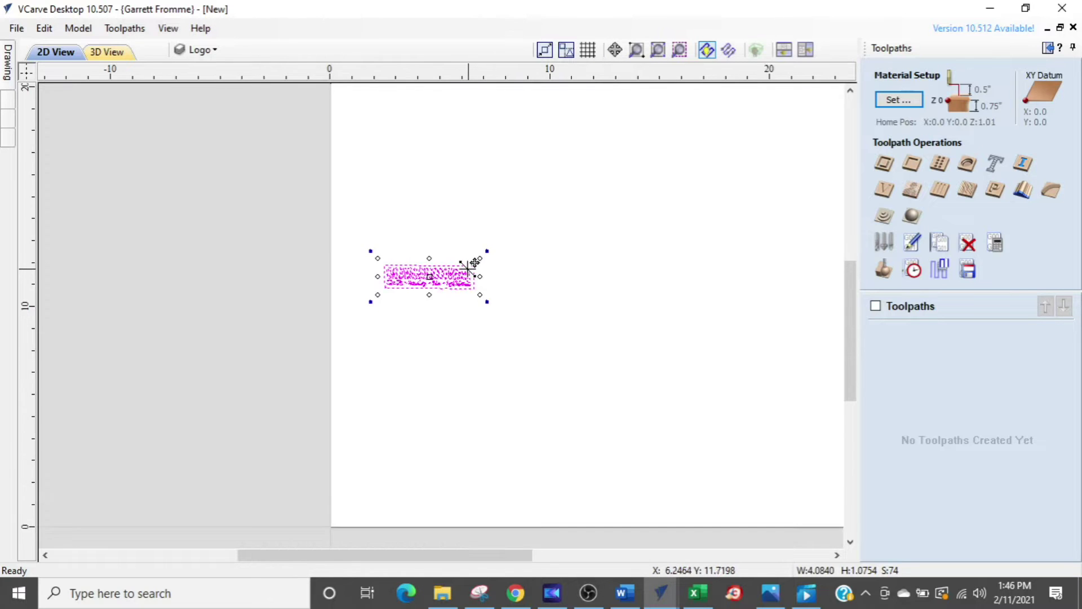
{"action": "middle_click_drag", "start_coordinate": [475, 262], "coordinate": [351, 280]}
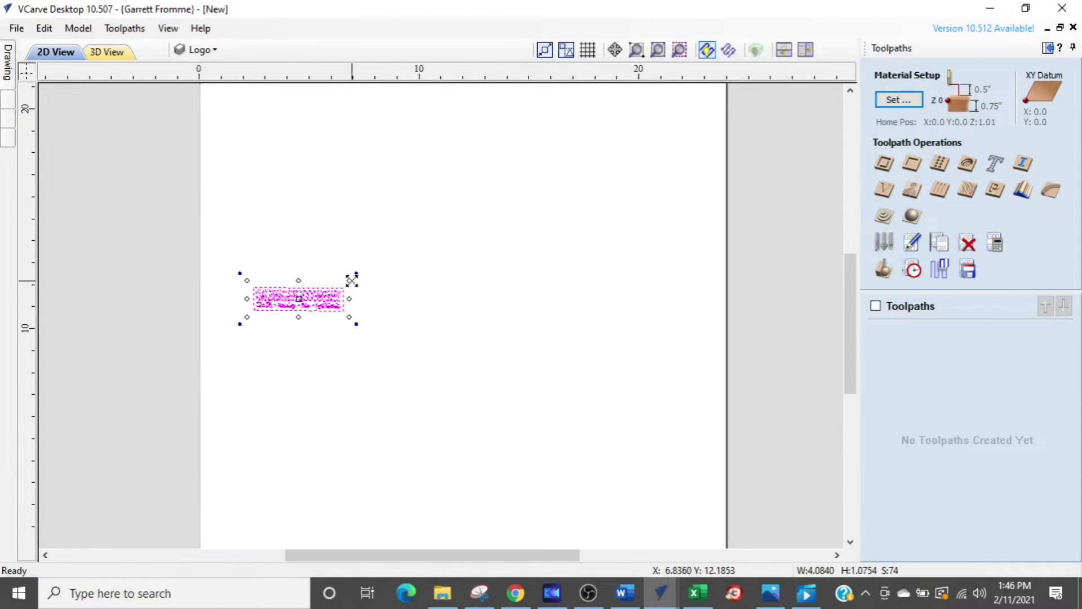
{"action": "left_click_drag", "start_coordinate": [350, 281], "coordinate": [536, 198]}
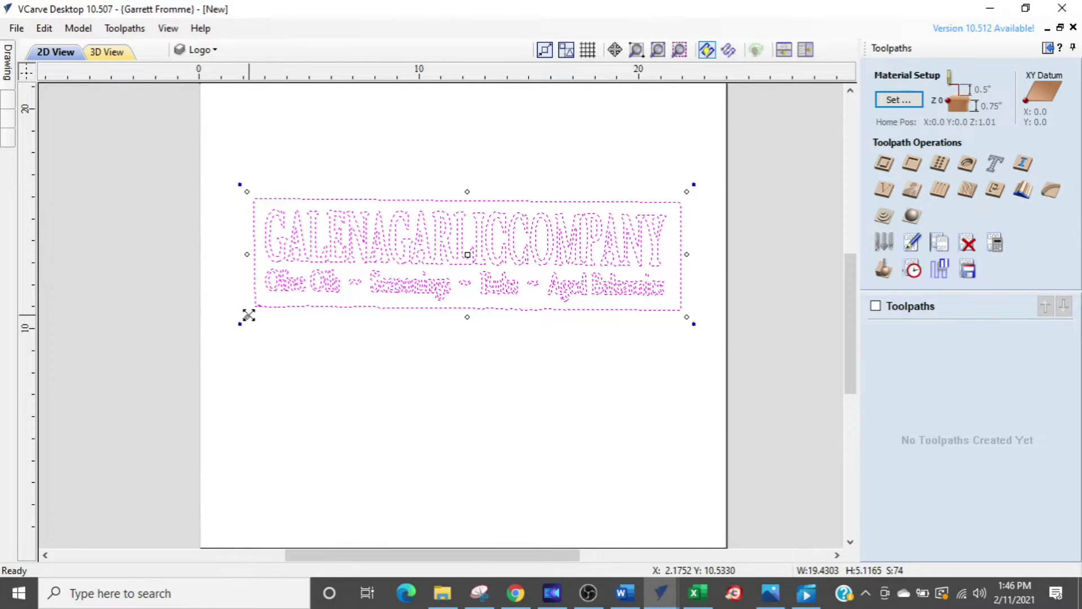
{"action": "left_click_drag", "start_coordinate": [248, 314], "coordinate": [244, 317]}
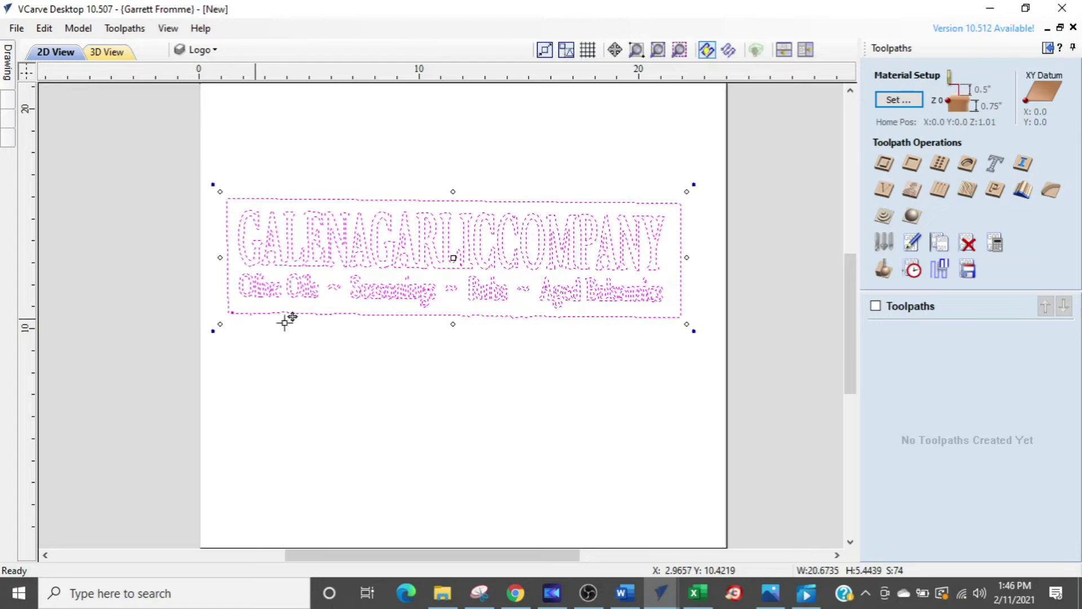
{"action": "left_click", "coordinate": [769, 366]}
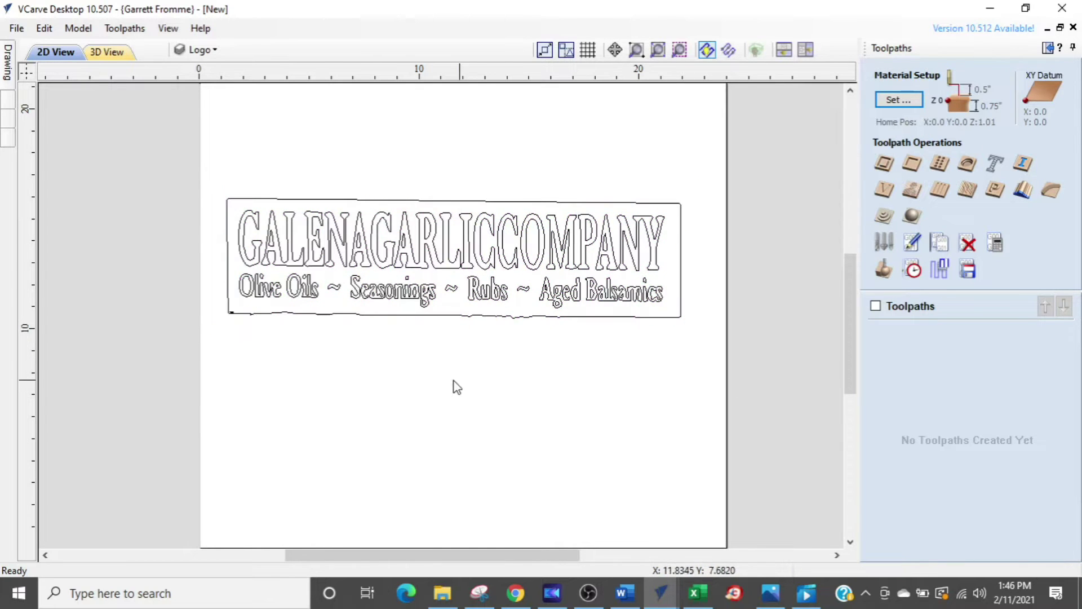
Select all the sign's lettering vectors while leaving out the surrounding border
{"action": "scroll", "coordinate": [391, 386], "scroll_direction": "up", "scroll_amount": 2}
{"action": "scroll", "coordinate": [464, 346], "scroll_direction": "up", "scroll_amount": 1}
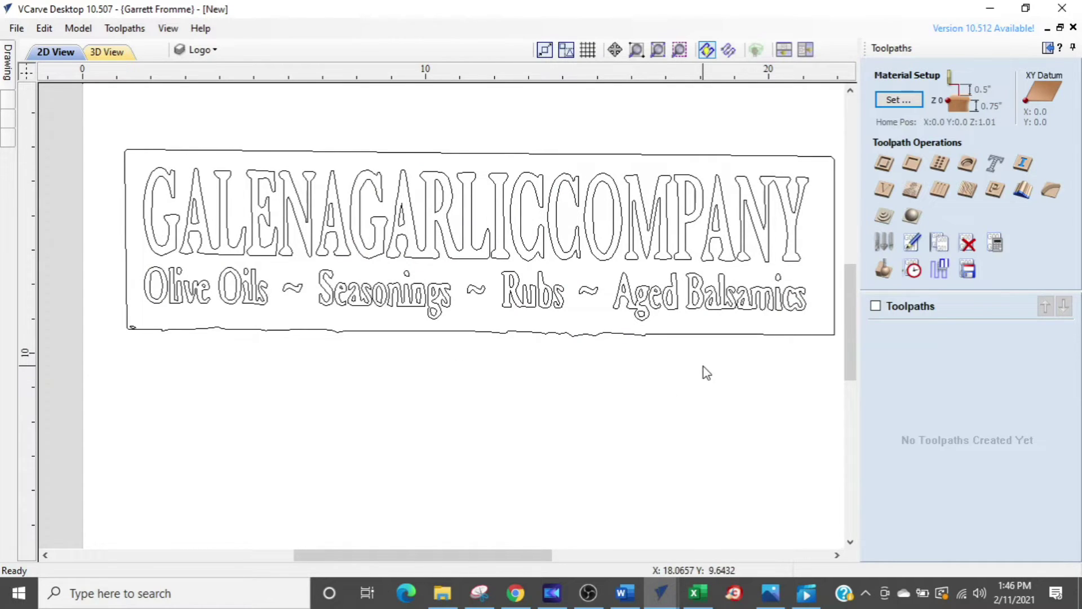
{"action": "scroll", "coordinate": [706, 372], "scroll_direction": "down", "scroll_amount": 2}
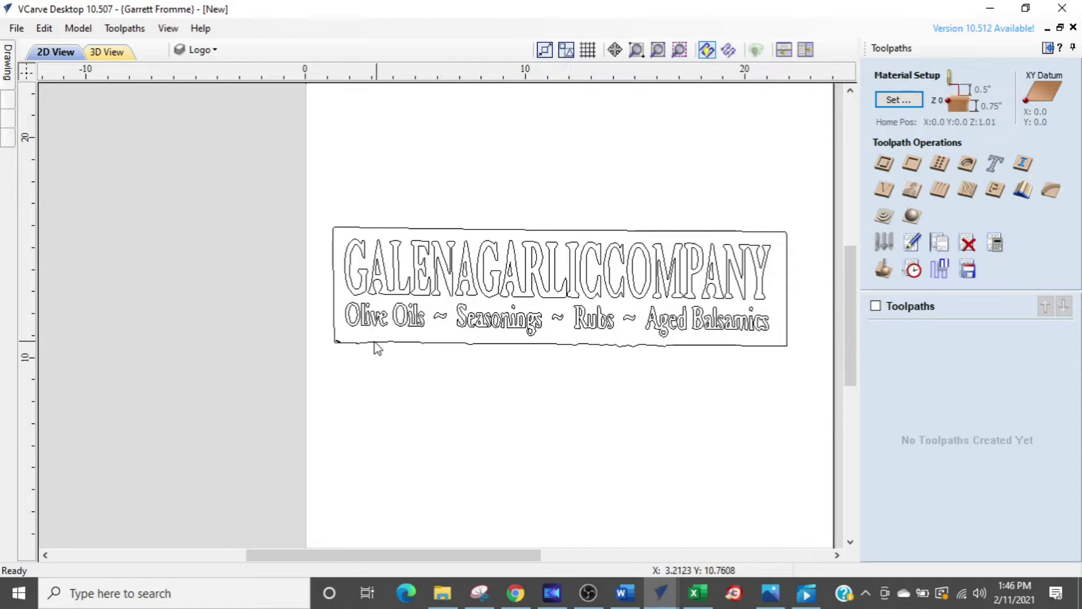
{"action": "left_click_drag", "start_coordinate": [303, 336], "coordinate": [800, 244]}
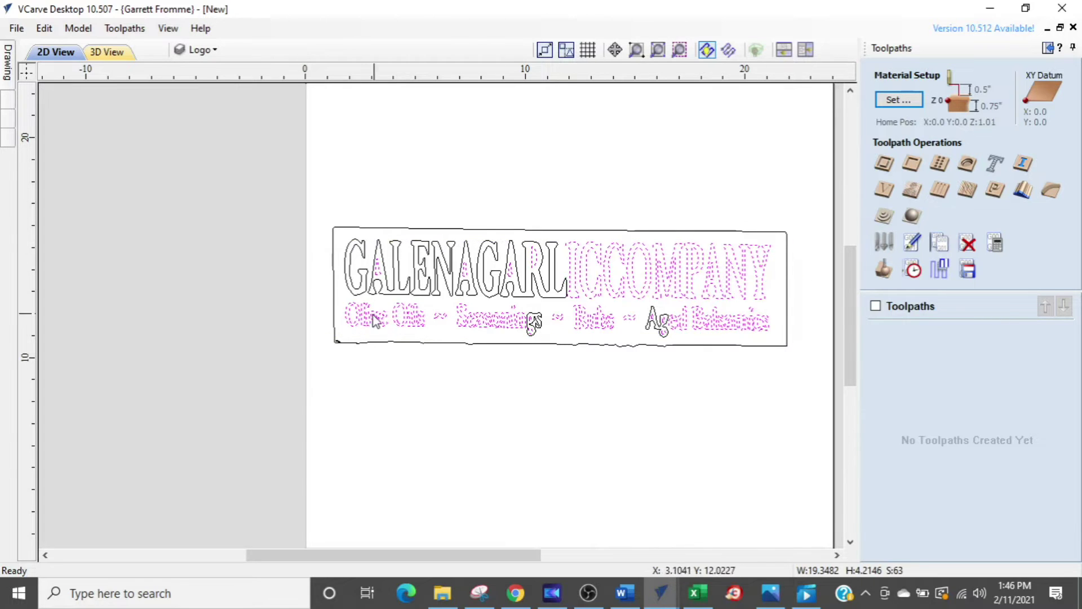
{"action": "left_click_drag", "start_coordinate": [306, 342], "coordinate": [783, 233]}
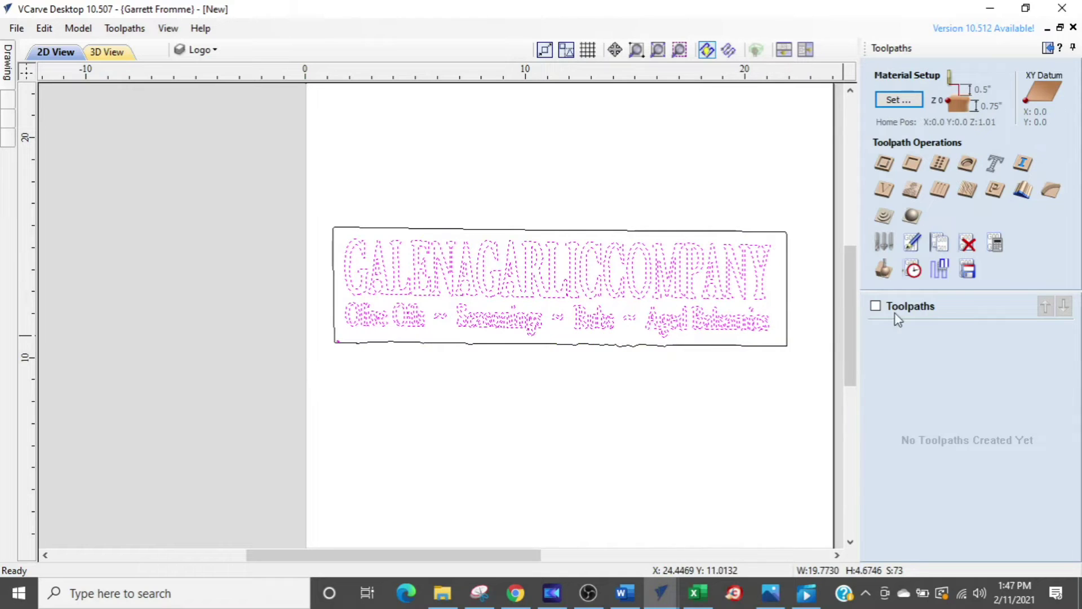
Calculate a V-Carve / Engraving toolpath for the selected lettering with the 90° 1/4" V-bit and preview the carved result
{"action": "left_click", "coordinate": [882, 191]}
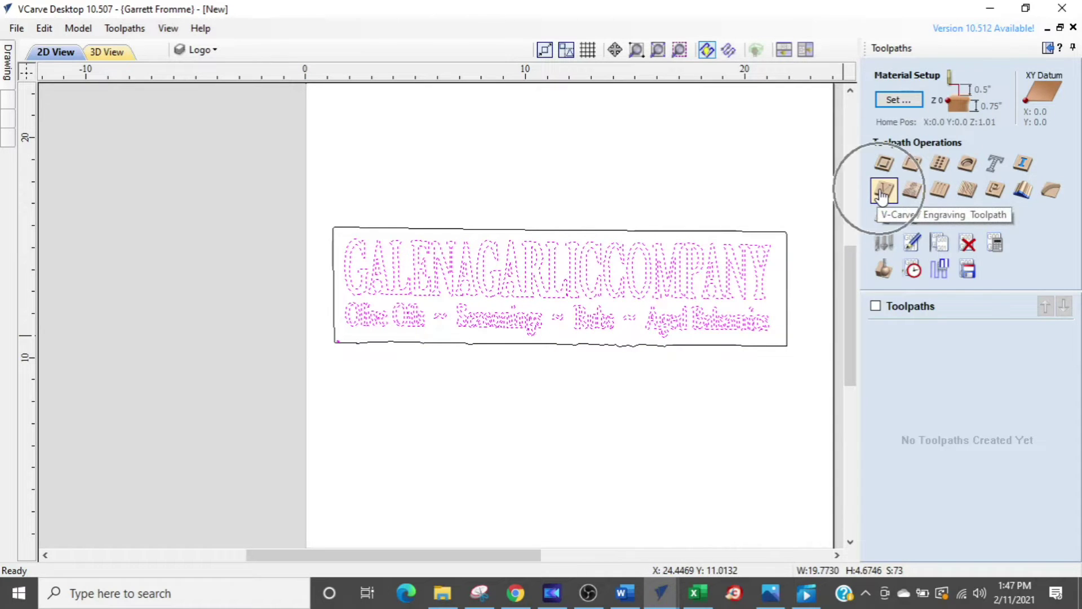
{"action": "left_click", "coordinate": [882, 192]}
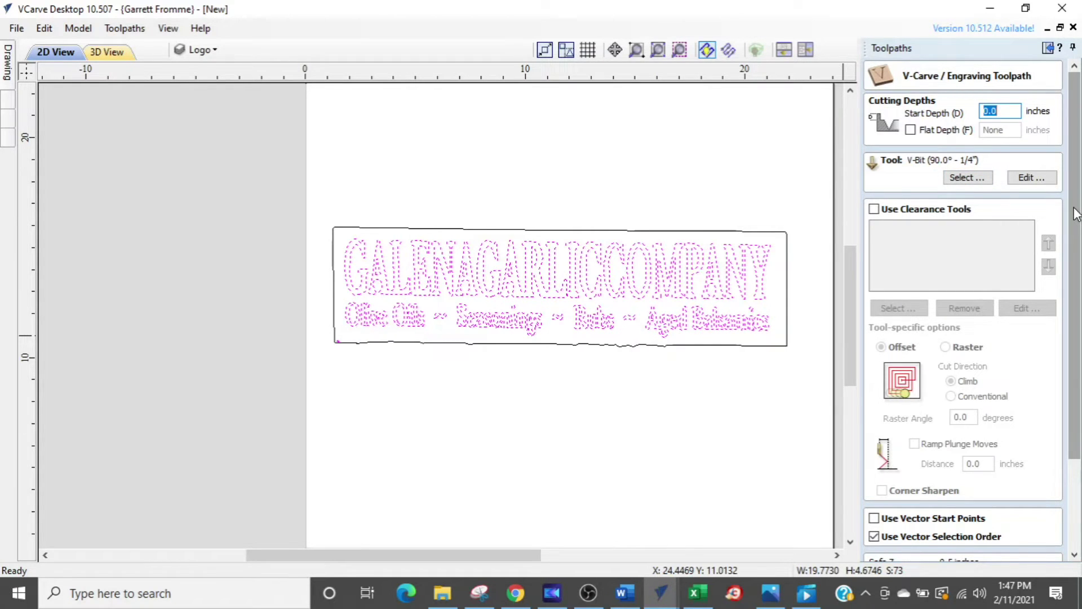
{"action": "left_click_drag", "start_coordinate": [1077, 214], "coordinate": [1077, 397]}
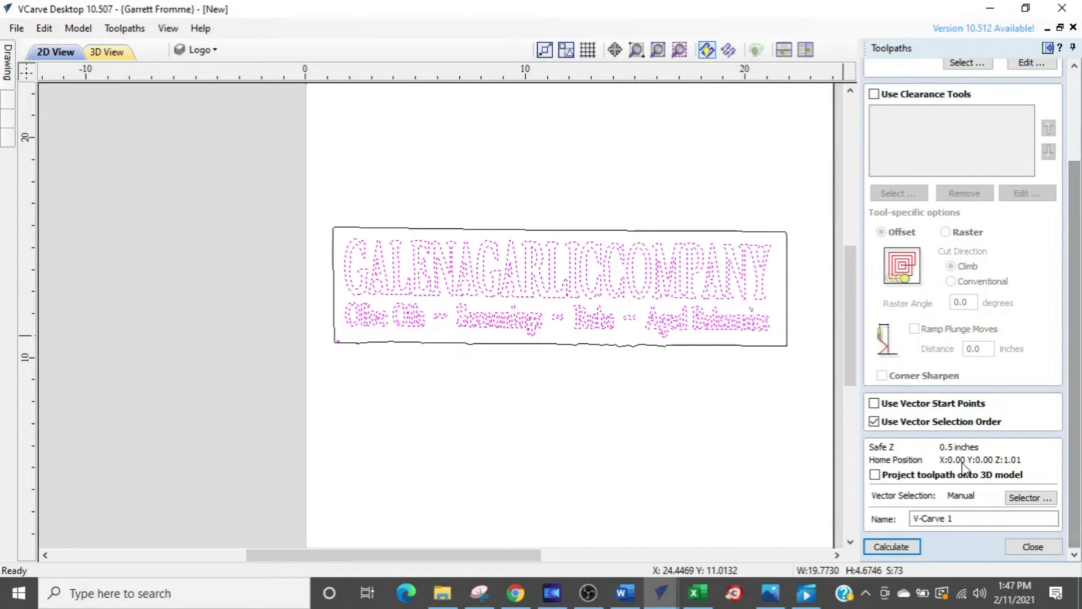
{"action": "left_click", "coordinate": [879, 547]}
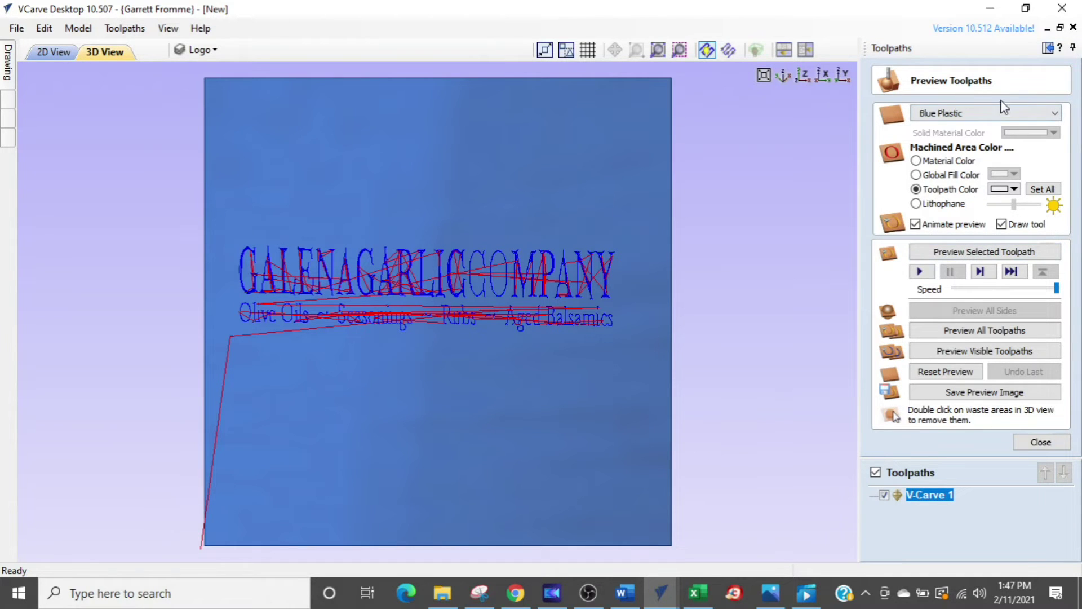
{"action": "left_click", "coordinate": [944, 255]}
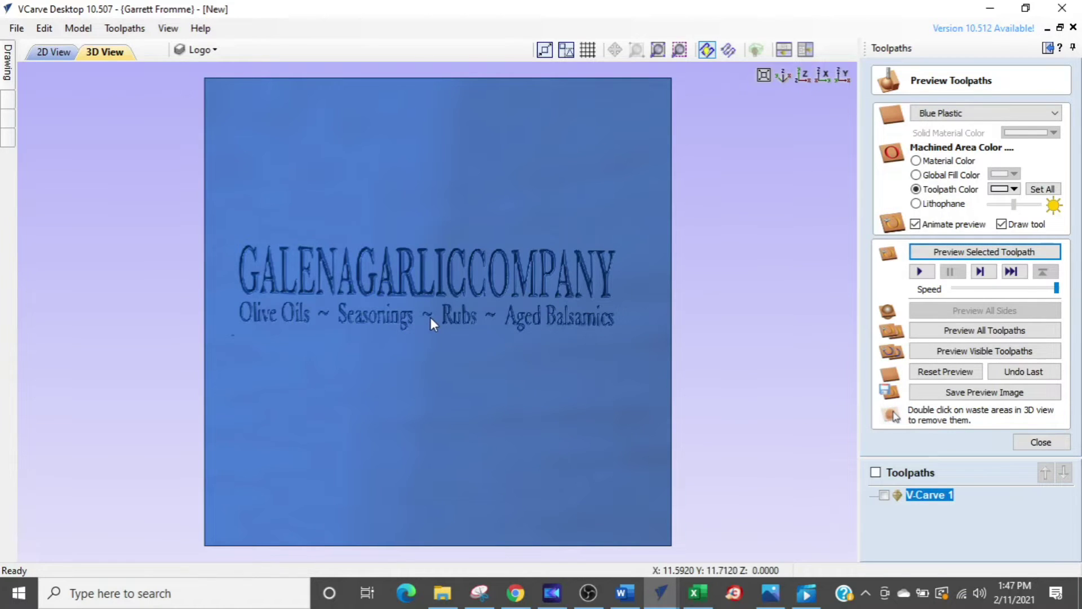
{"action": "scroll", "coordinate": [430, 319], "scroll_direction": "up", "scroll_amount": 2}
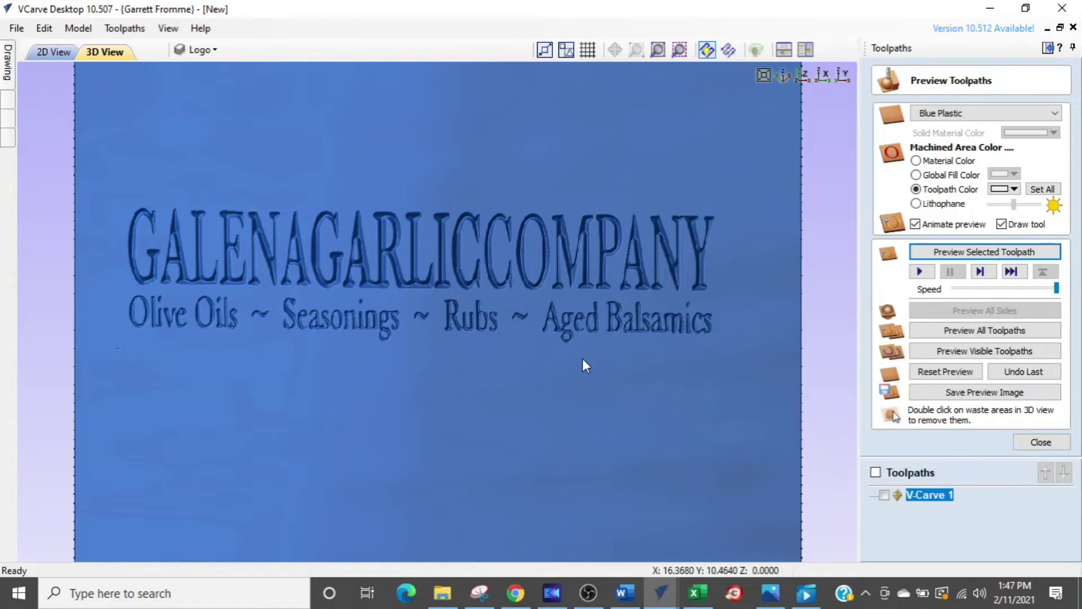
Set the V-carve toolpath's preview color to orange and inspect the carved sign lettering in 3D
{"action": "scroll", "coordinate": [622, 359], "scroll_direction": "up", "scroll_amount": 2}
{"action": "scroll", "coordinate": [623, 359], "scroll_direction": "down", "scroll_amount": 1}
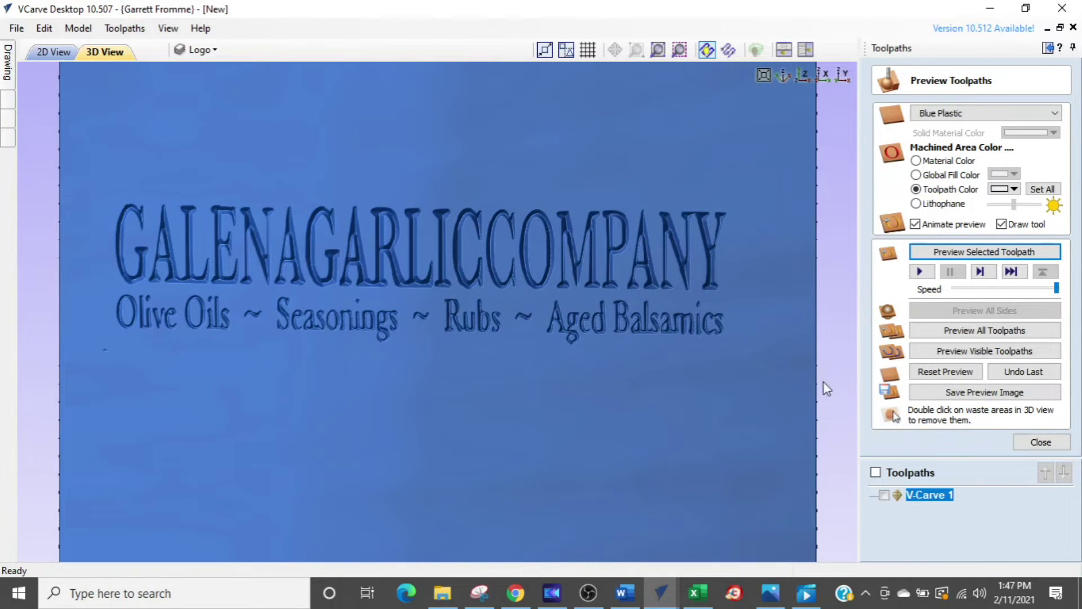
{"action": "left_click", "coordinate": [1013, 189]}
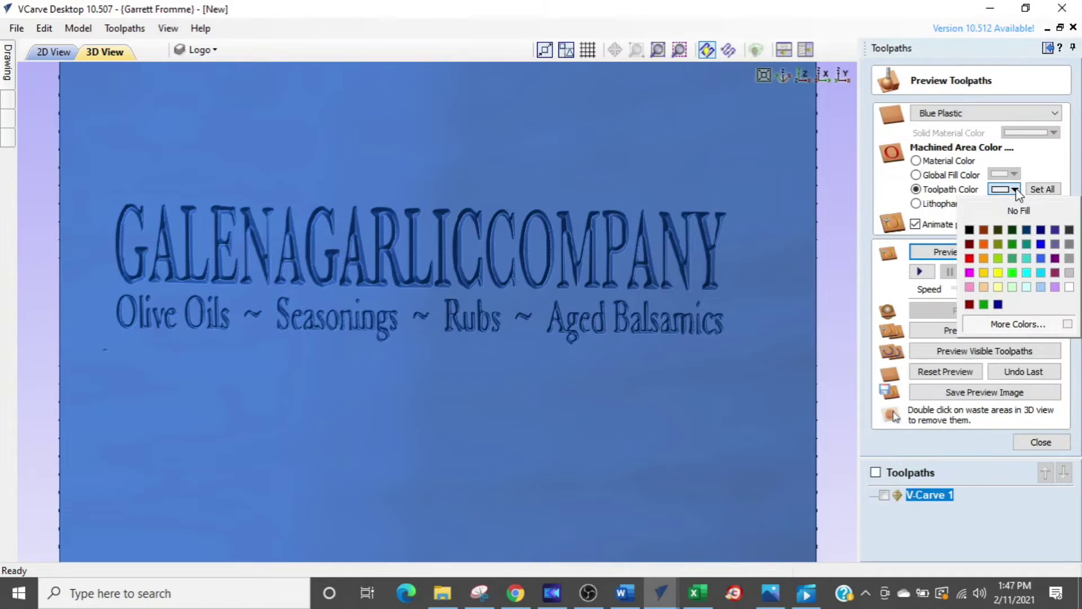
{"action": "left_click", "coordinate": [982, 258]}
{"action": "left_click_drag", "start_coordinate": [632, 379], "coordinate": [563, 384]}
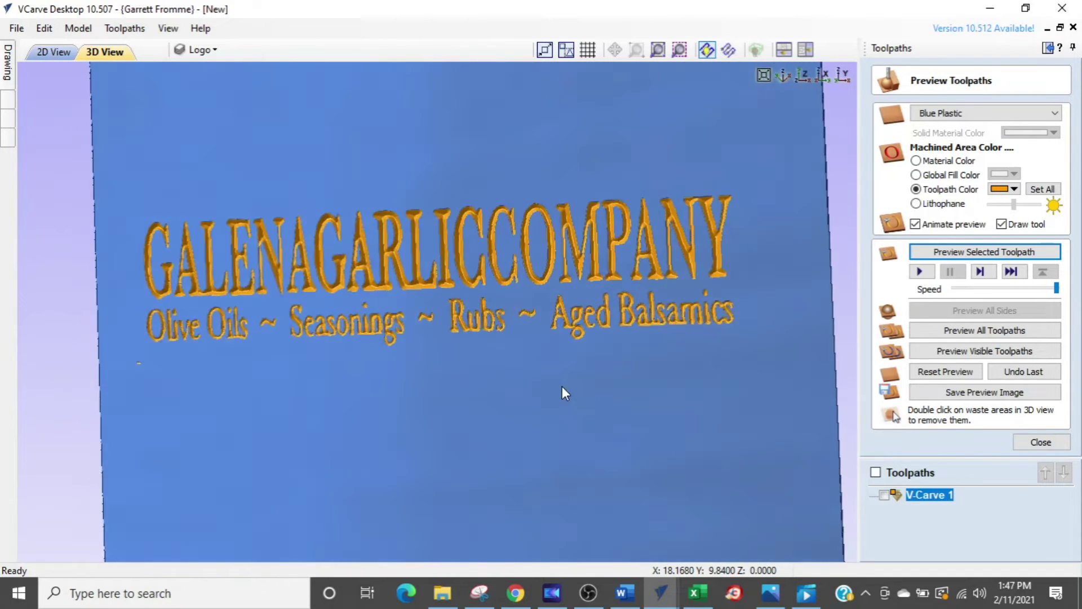
{"action": "scroll", "coordinate": [782, 147], "scroll_direction": "down", "scroll_amount": 2}
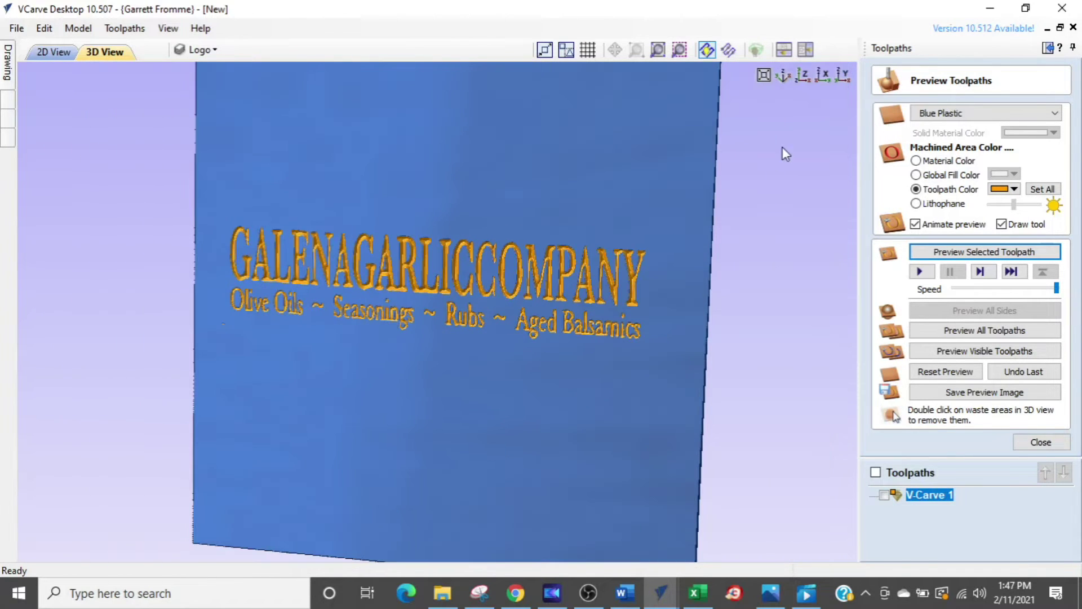
Tile the 2D and 3D views side by side, show Layer 1, hide the Logo layer and close the toolpath preview
{"action": "left_click", "coordinate": [805, 49]}
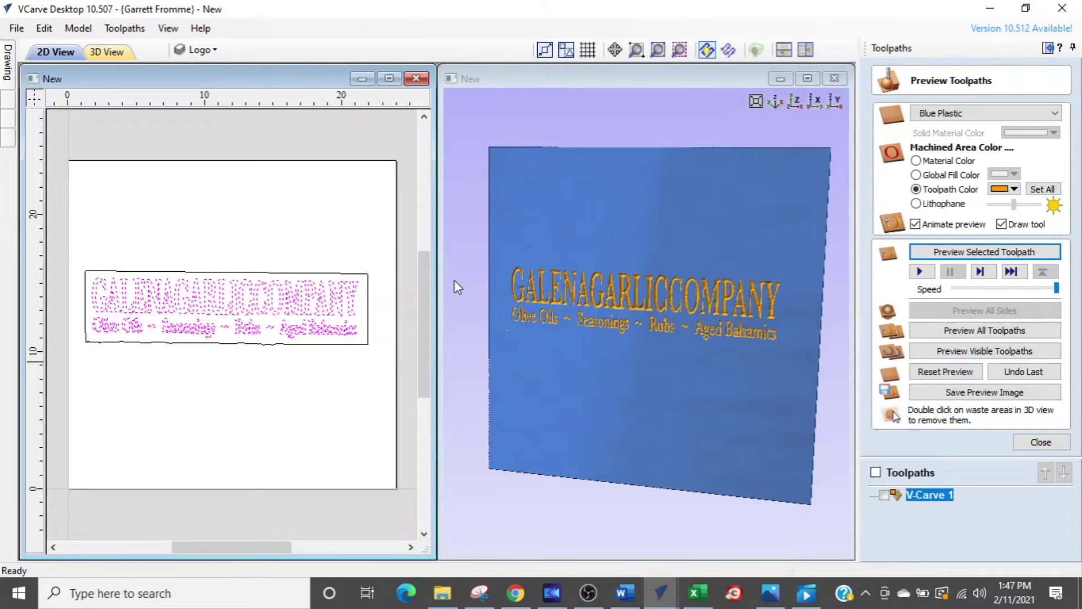
{"action": "left_click", "coordinate": [200, 49]}
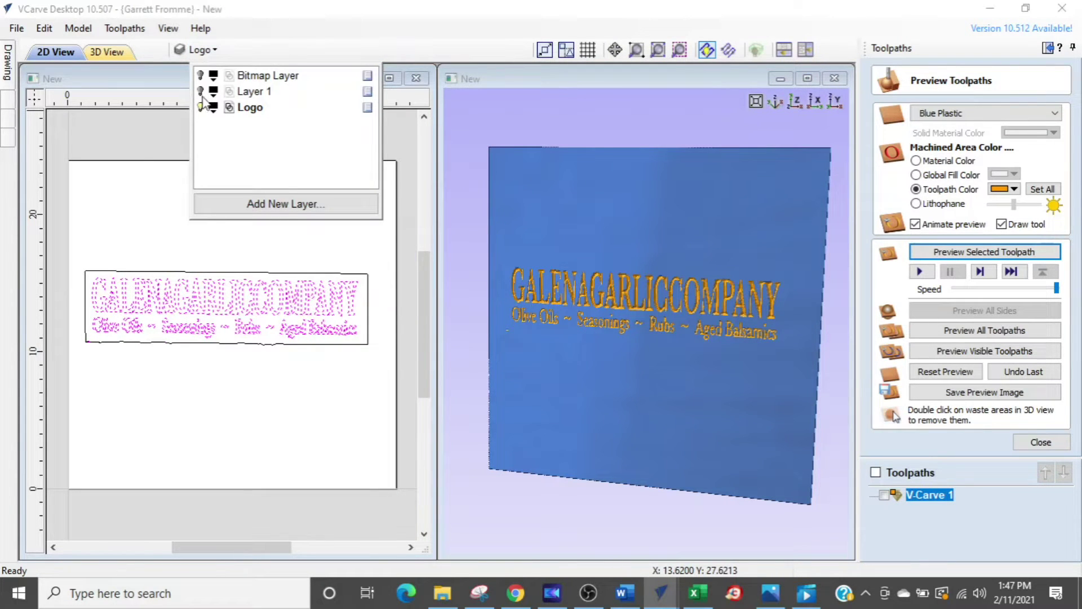
{"action": "left_click", "coordinate": [200, 92]}
{"action": "left_click", "coordinate": [200, 107]}
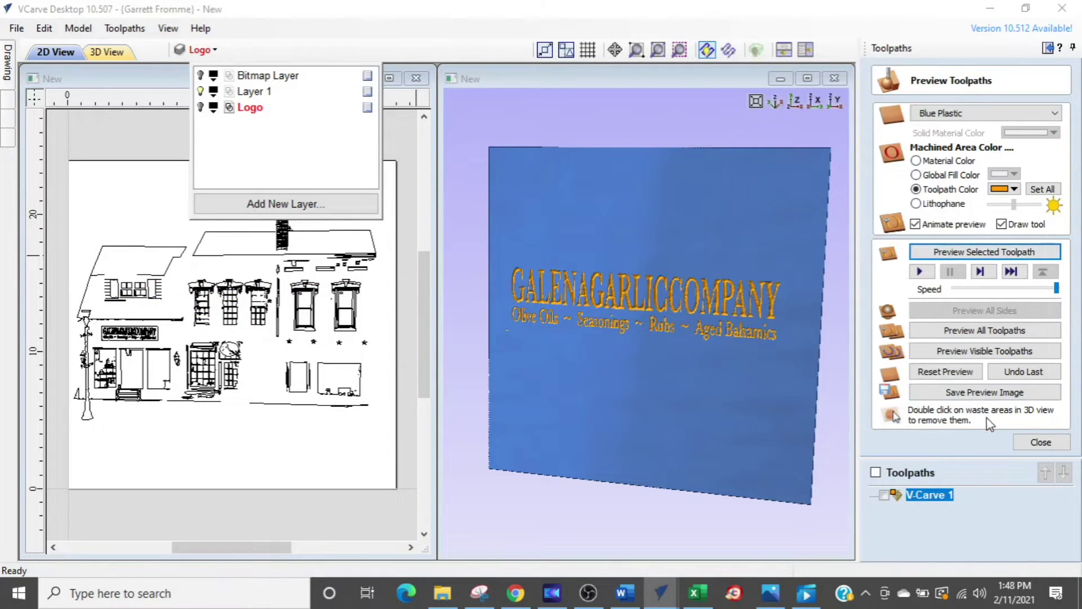
{"action": "left_click", "coordinate": [1020, 442]}
{"action": "left_click", "coordinate": [1023, 444]}
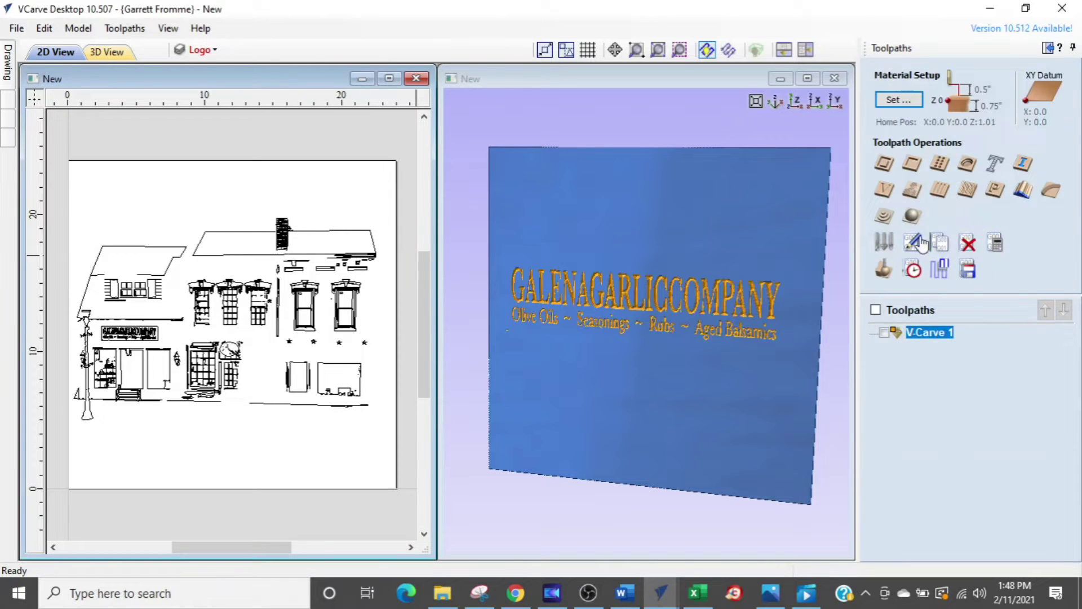
Set up a 2D Profile toolpath with a cut depth of .05 inches, machining on the vectors
{"action": "left_click", "coordinate": [884, 166]}
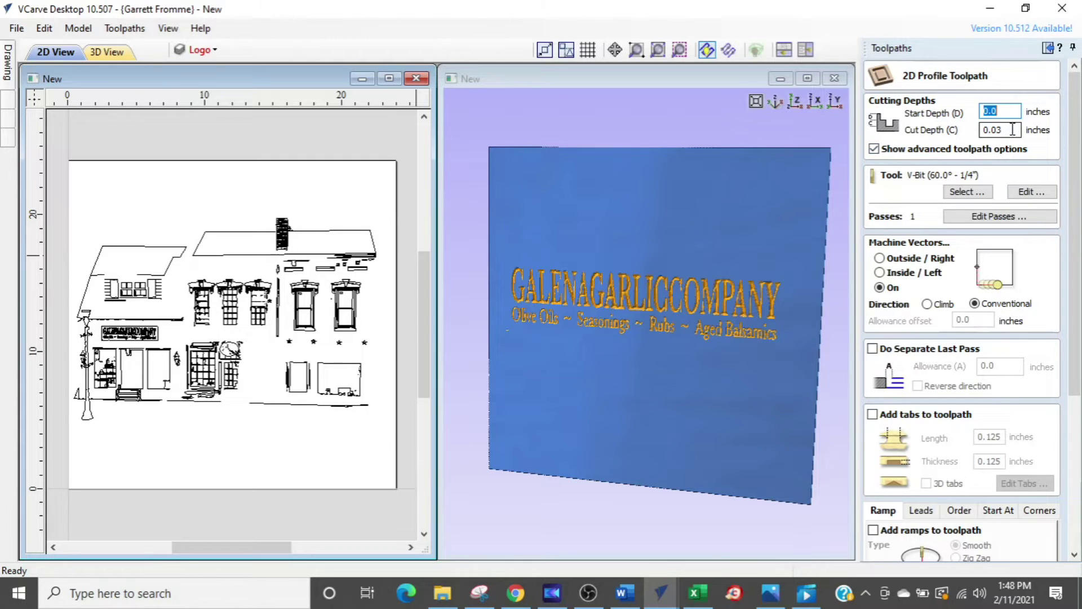
{"action": "left_click_drag", "start_coordinate": [1012, 130], "coordinate": [982, 129]}
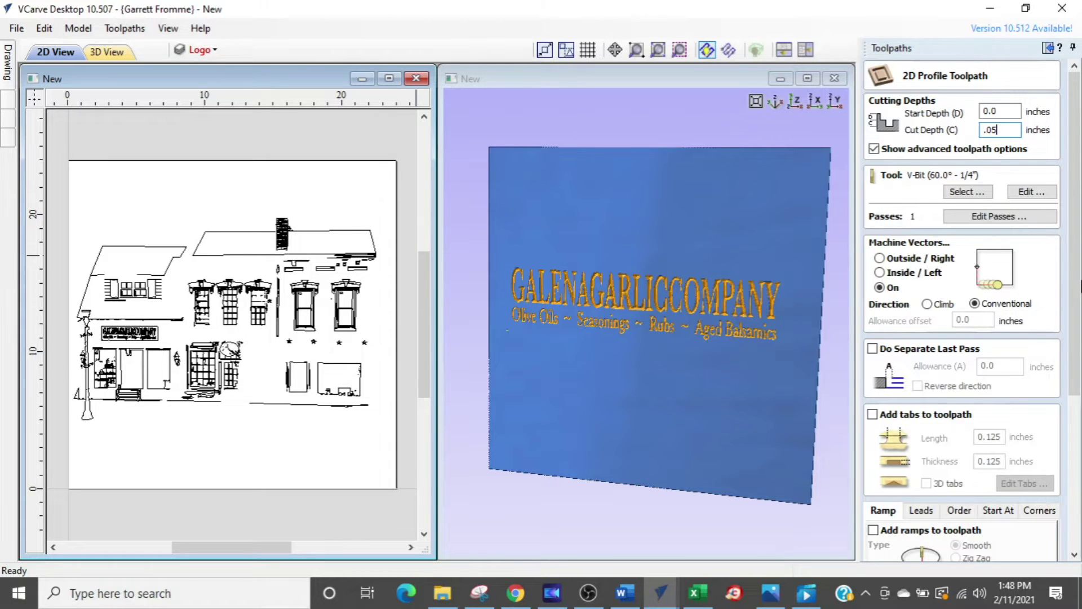
{"action": "left_click", "coordinate": [889, 288]}
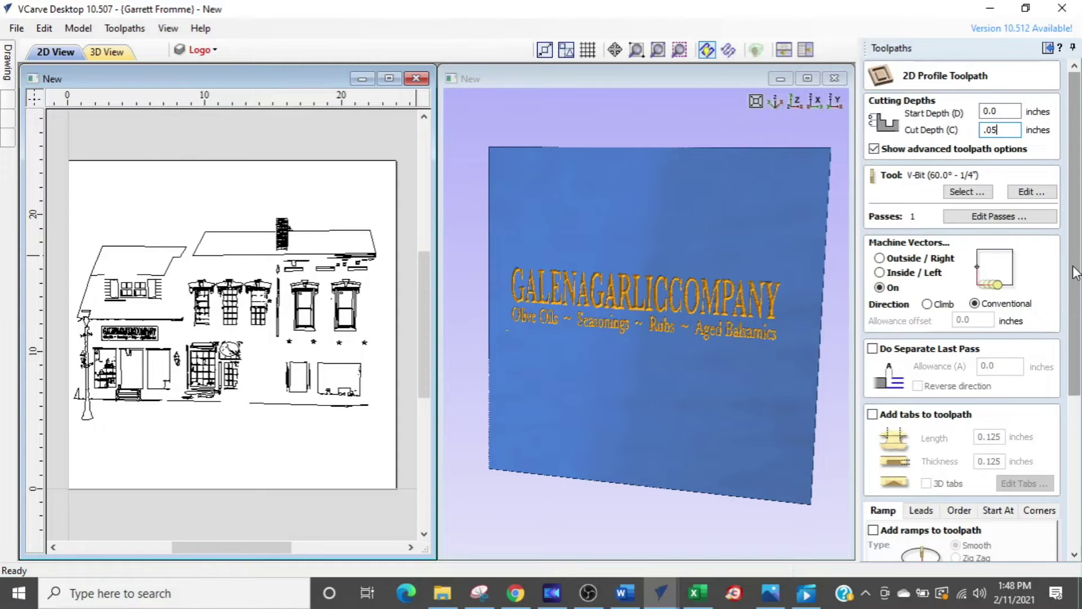
{"action": "left_click_drag", "start_coordinate": [1075, 273], "coordinate": [1075, 429]}
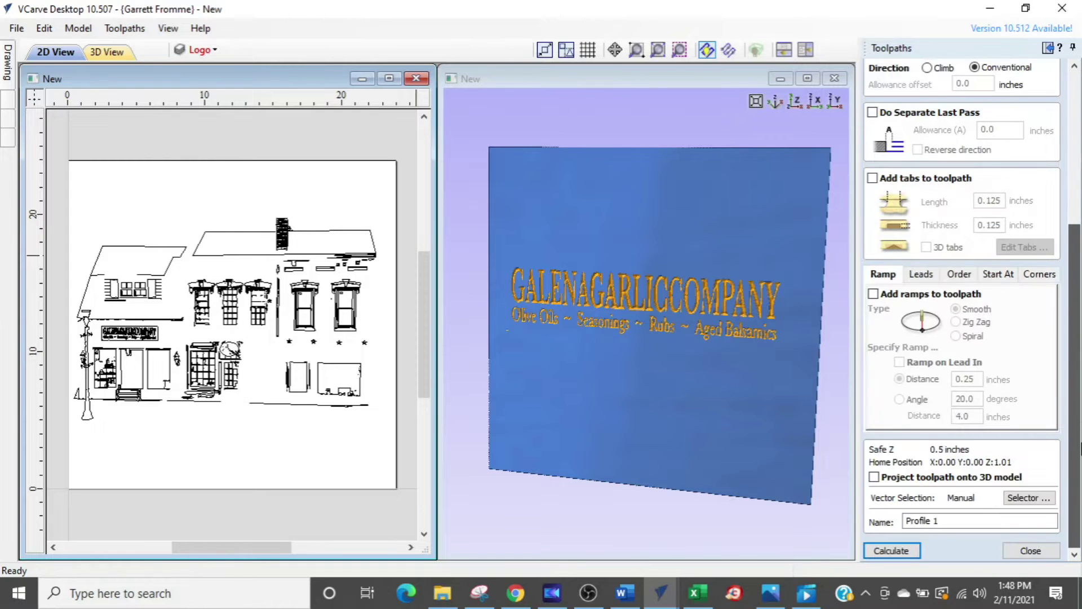
Select all the storefront vectors in the 2D view and calculate the profile toolpath from them
{"action": "left_click", "coordinate": [890, 551]}
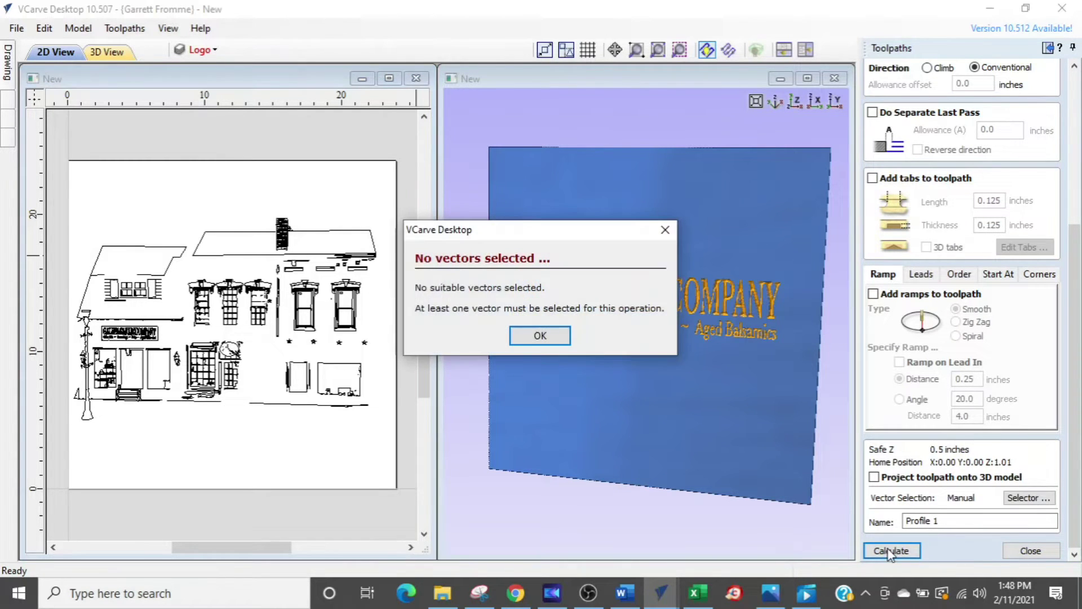
{"action": "left_click", "coordinate": [539, 335]}
{"action": "mouse_move", "coordinate": [393, 206]}
{"action": "left_mouse_down"}
{"action": "mouse_move", "coordinate": [192, 404]}
{"action": "mouse_move", "coordinate": [72, 432]}
{"action": "left_mouse_up"}
{"action": "left_click", "coordinate": [875, 553]}
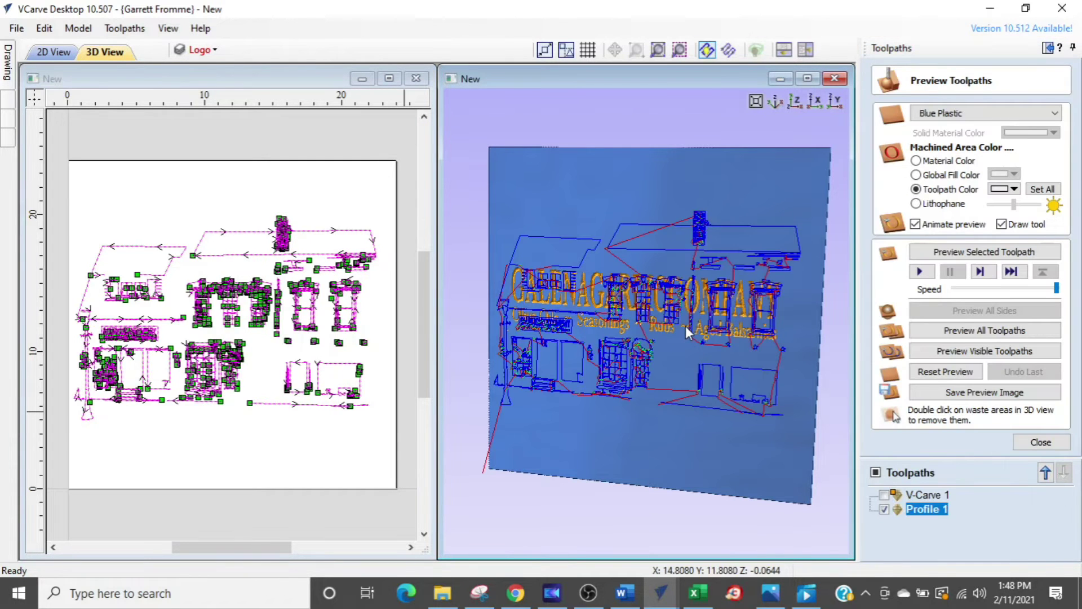
Reset the preview, set the profile toolpath's color to yellow and preview only that toolpath
{"action": "left_click", "coordinate": [931, 373]}
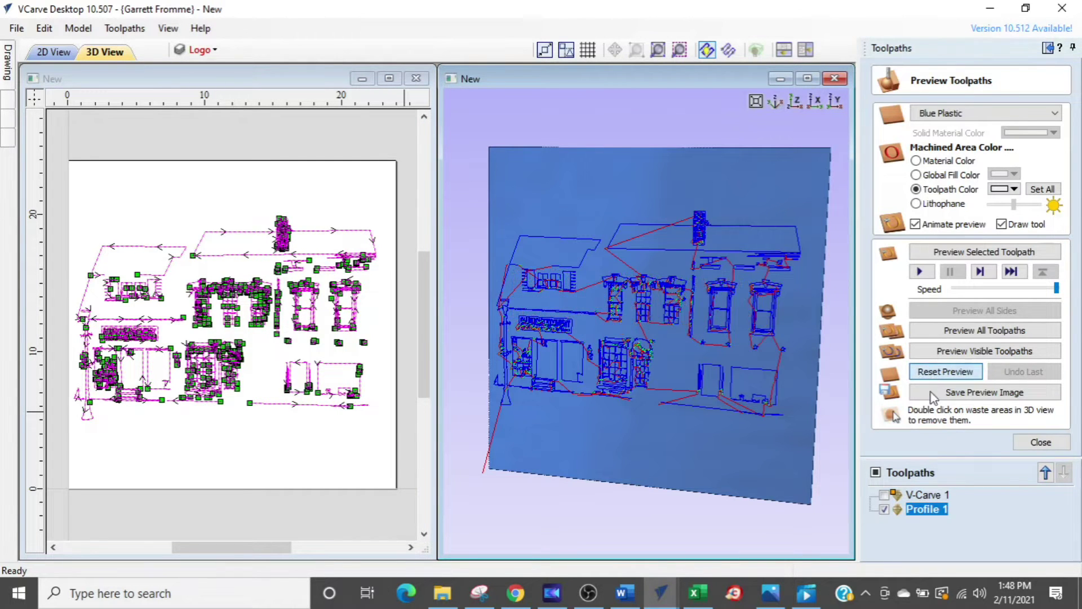
{"action": "left_click", "coordinate": [1014, 189]}
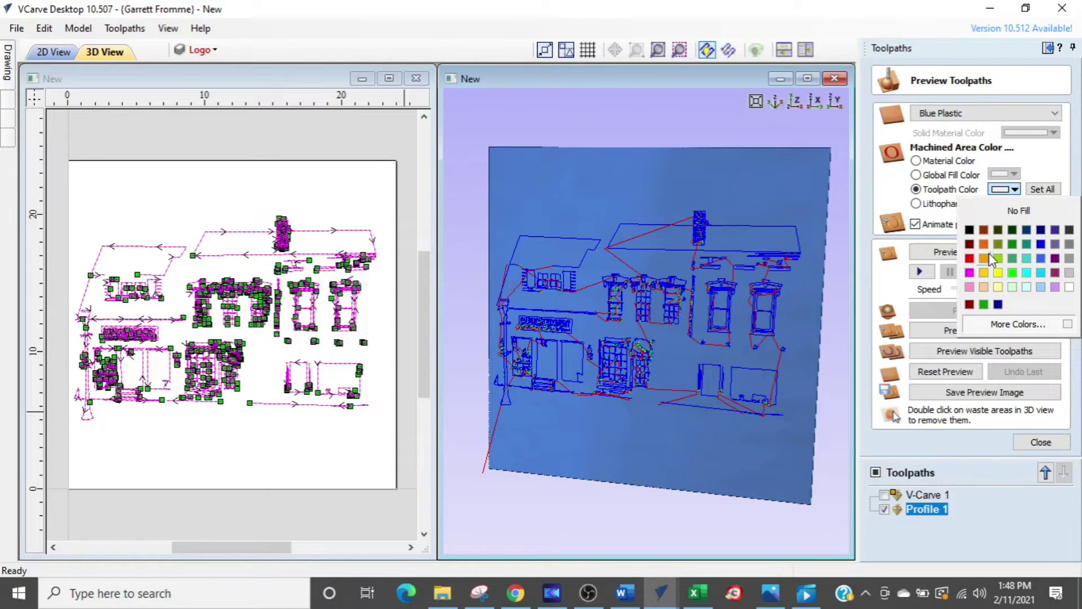
{"action": "left_click", "coordinate": [997, 273]}
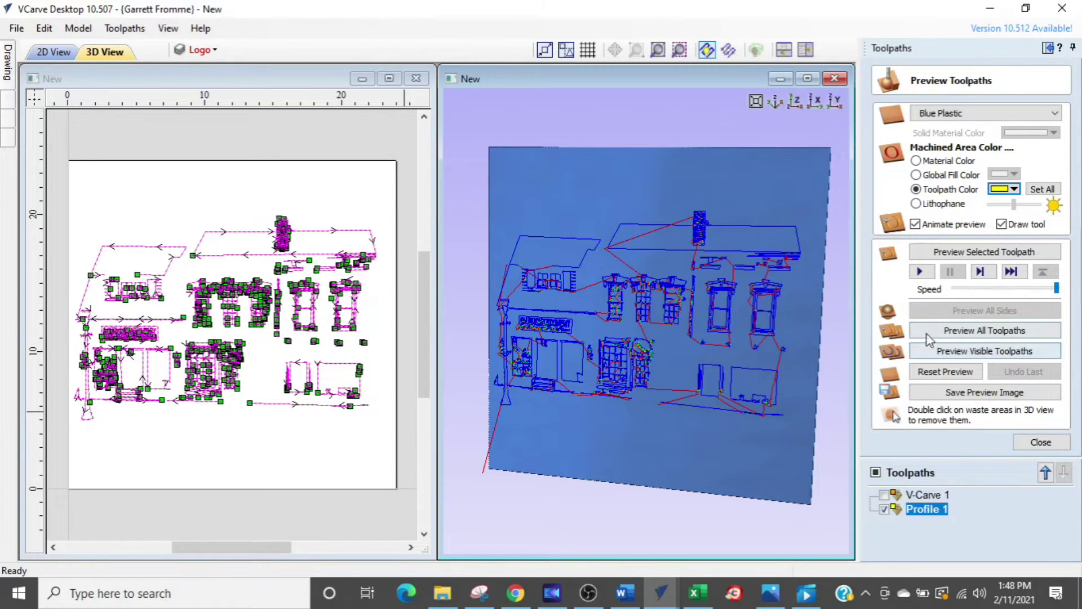
{"action": "left_click", "coordinate": [994, 252]}
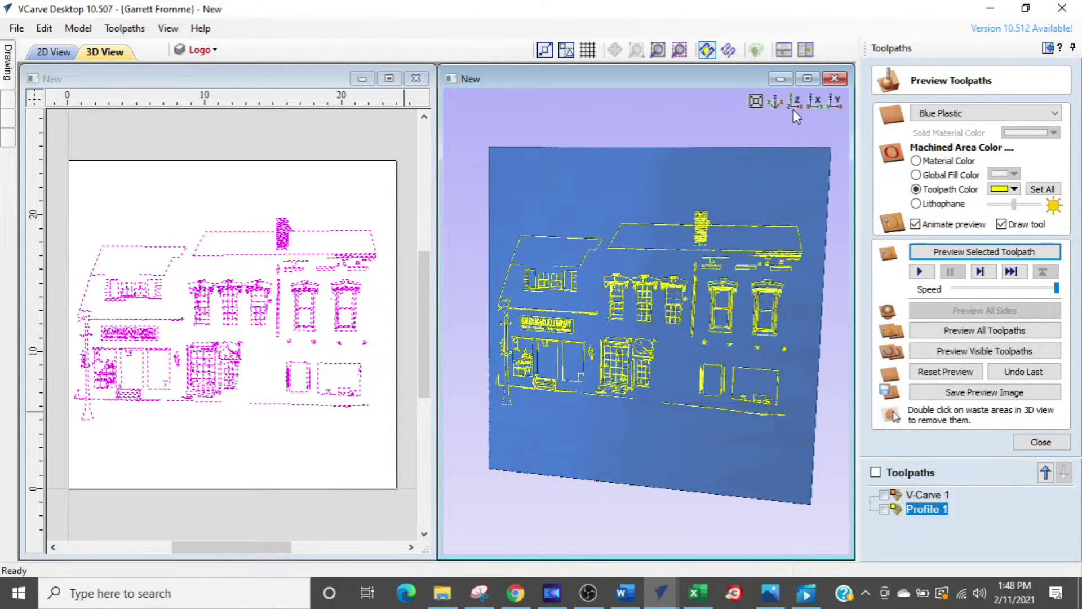
Examine the carved storefront preview in 3D against the deselected 2D vectors, including an enlarged 3D close-up
{"action": "left_click", "coordinate": [803, 81]}
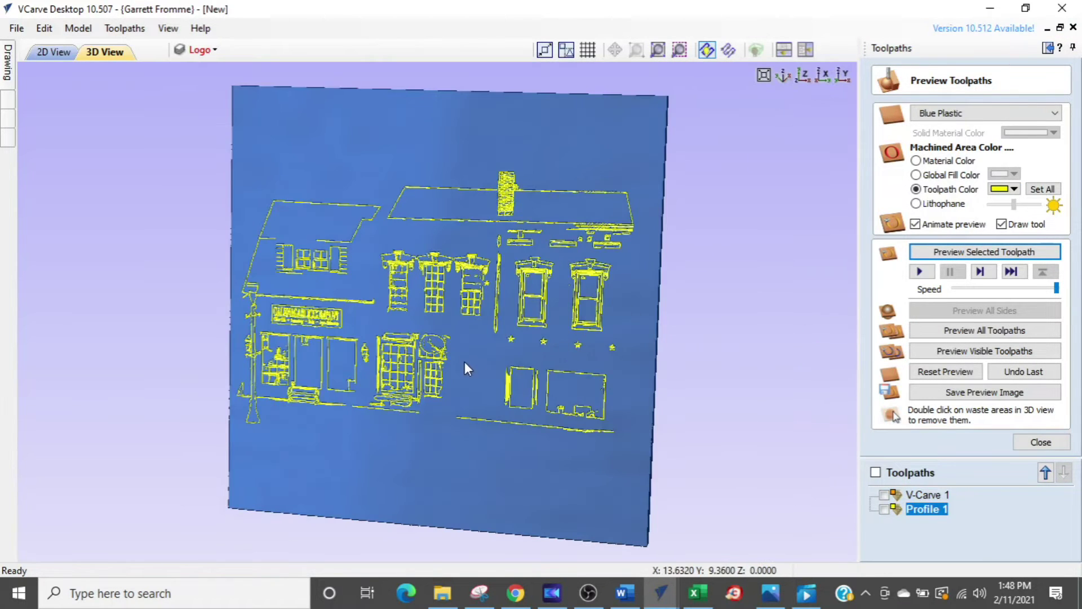
{"action": "left_click_drag", "start_coordinate": [488, 313], "coordinate": [556, 336]}
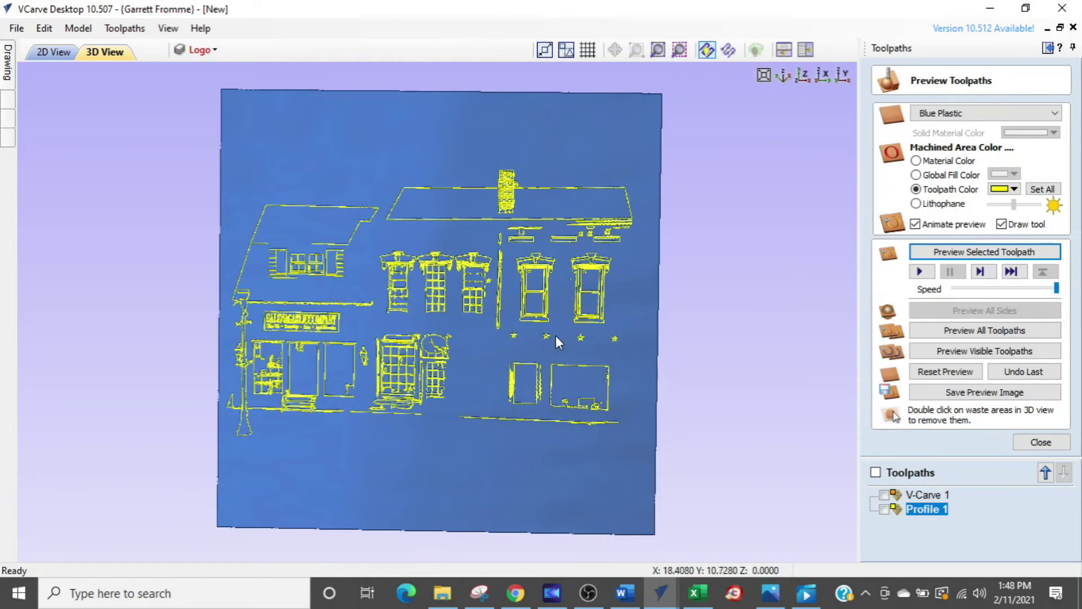
{"action": "left_click", "coordinate": [783, 50]}
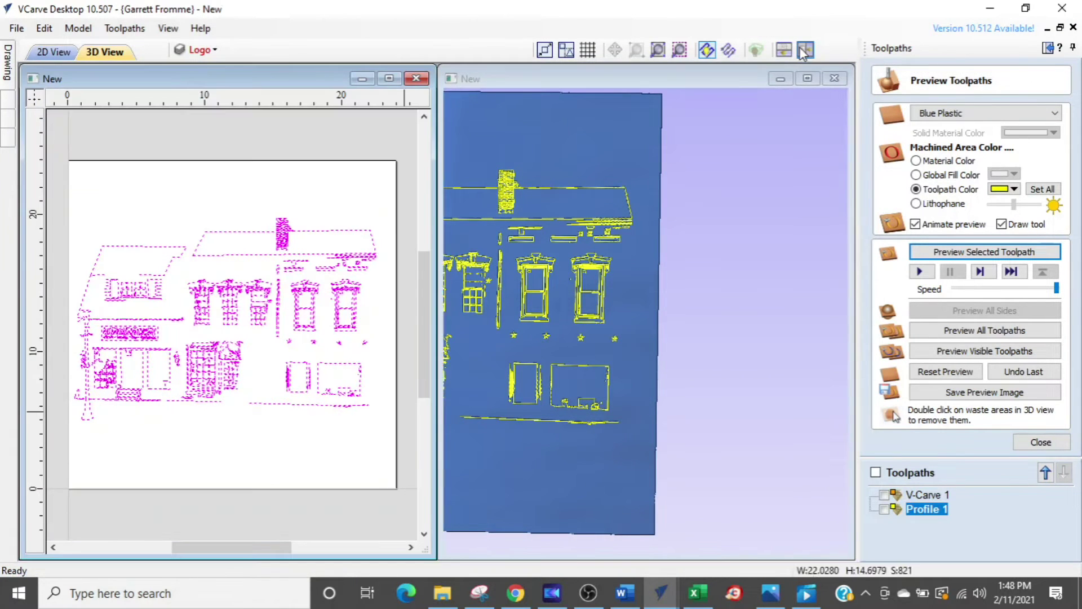
{"action": "left_click", "coordinate": [227, 411]}
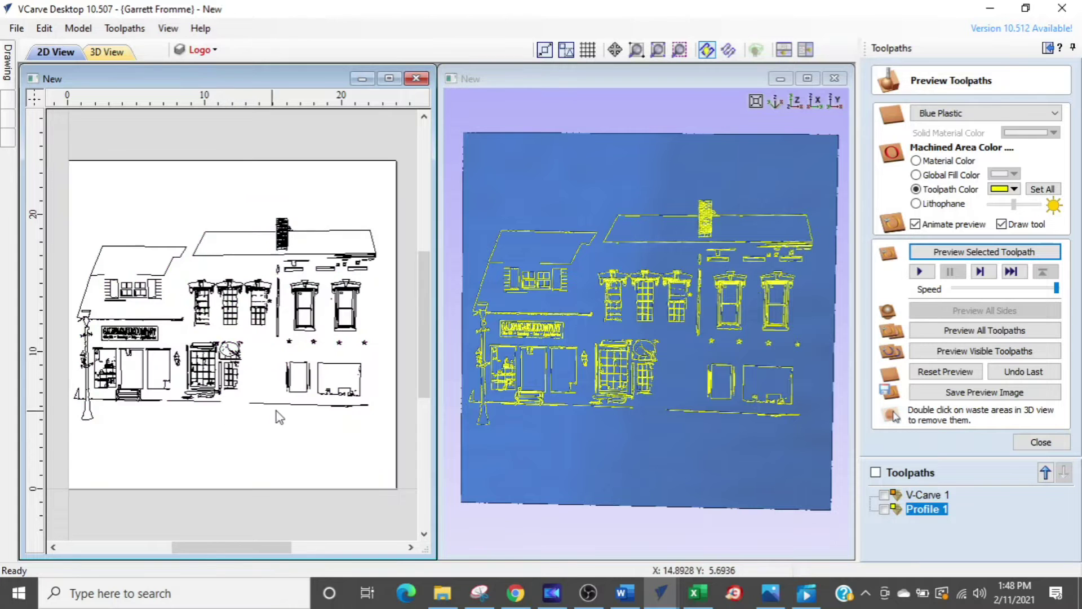
{"action": "left_click", "coordinate": [808, 77]}
{"action": "left_click", "coordinate": [807, 77]}
{"action": "scroll", "coordinate": [412, 354], "scroll_direction": "up", "scroll_amount": 3}
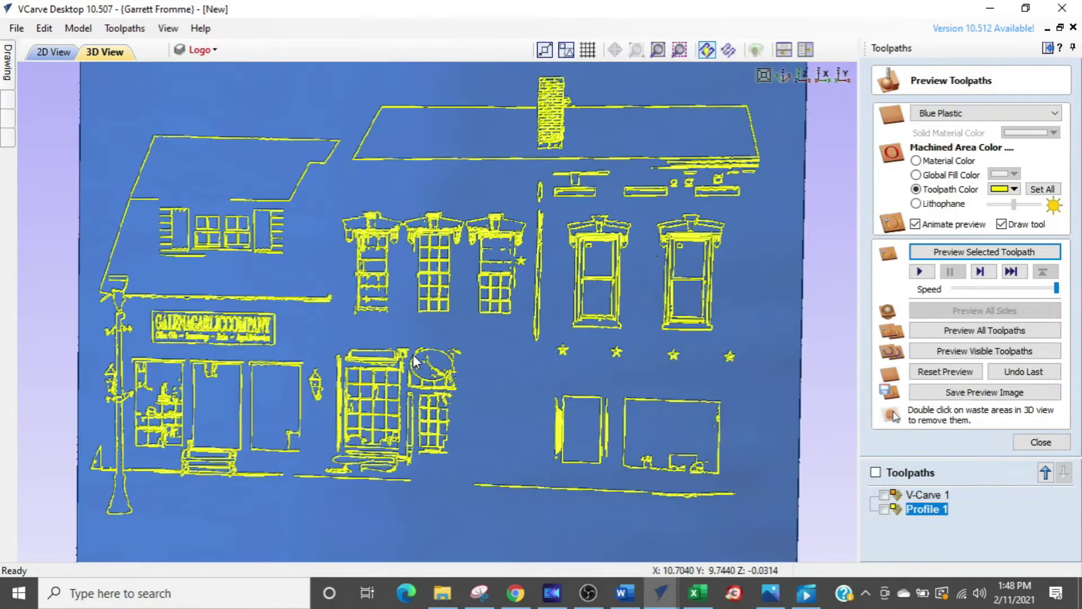